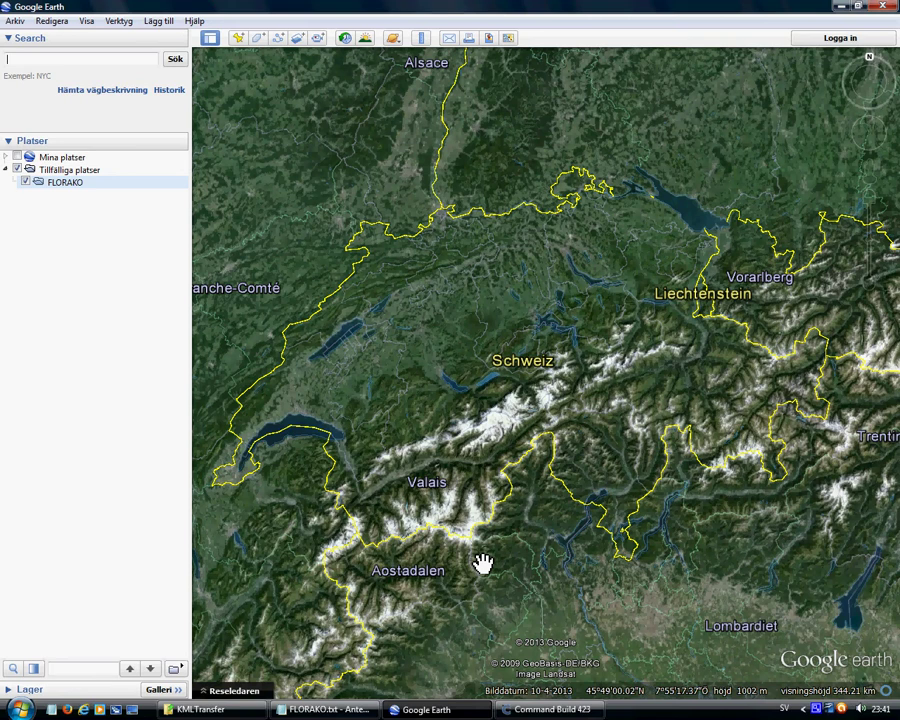
Check the FLORAKO site notes, then search for 'wisshore' and zoom in on the radar station
left_click(350, 709)
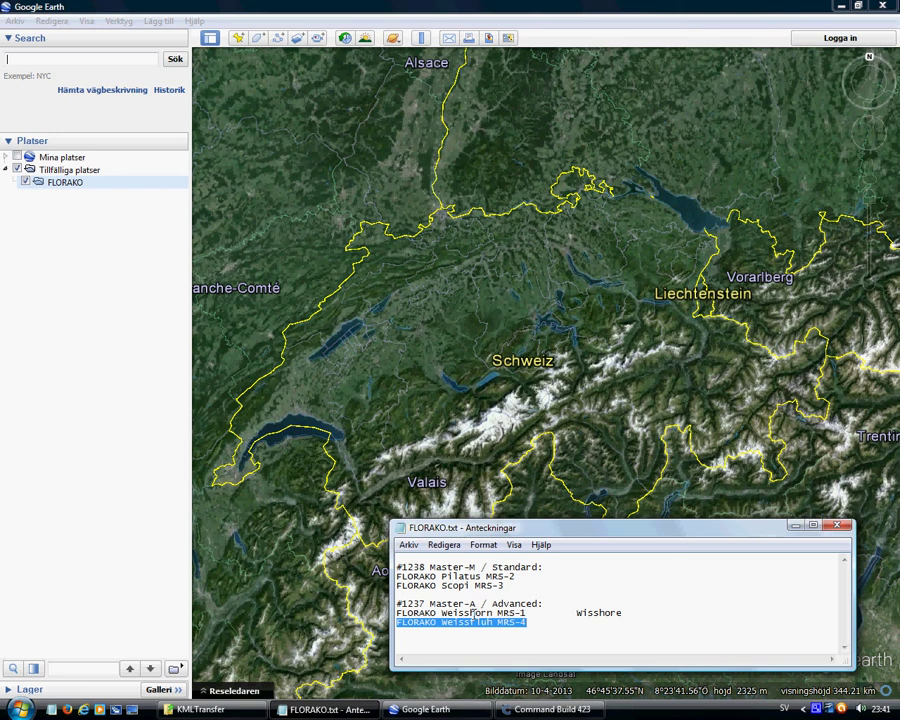
left_click(97, 58)
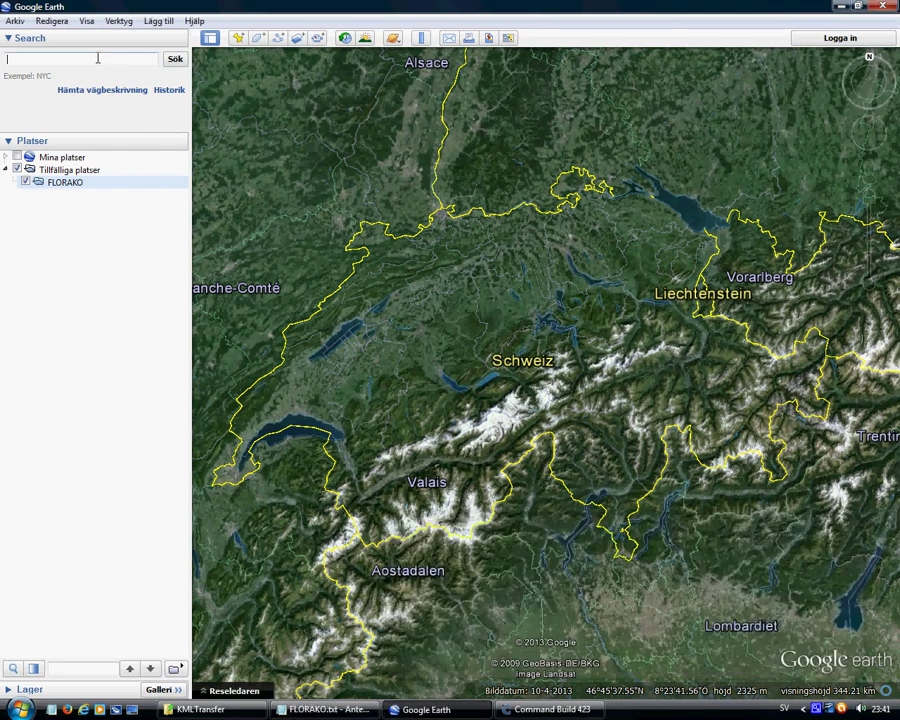
type("wisshor")
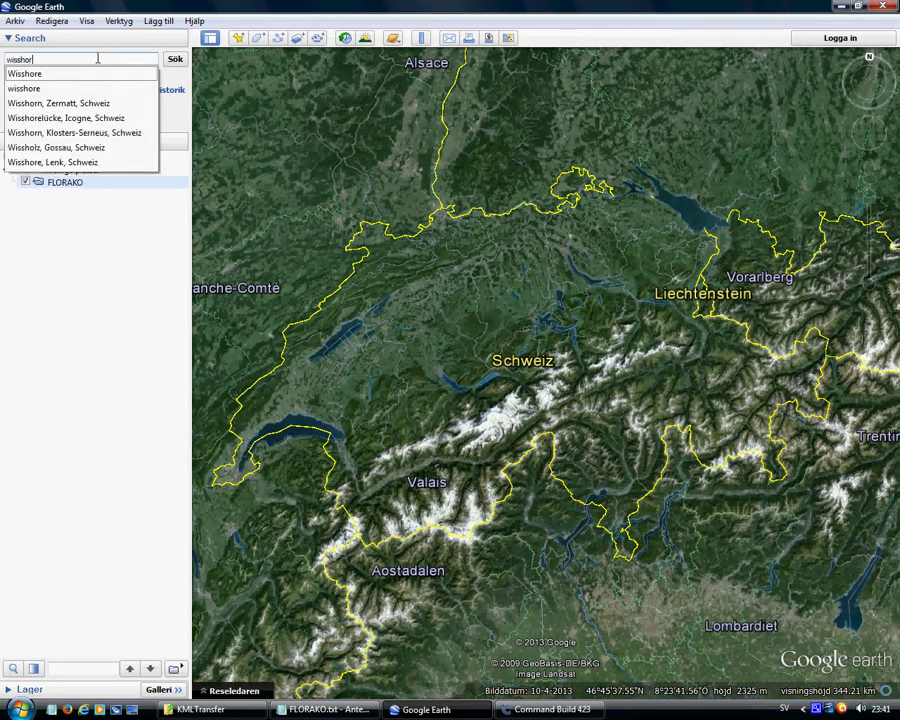
type("e")
key("Return")
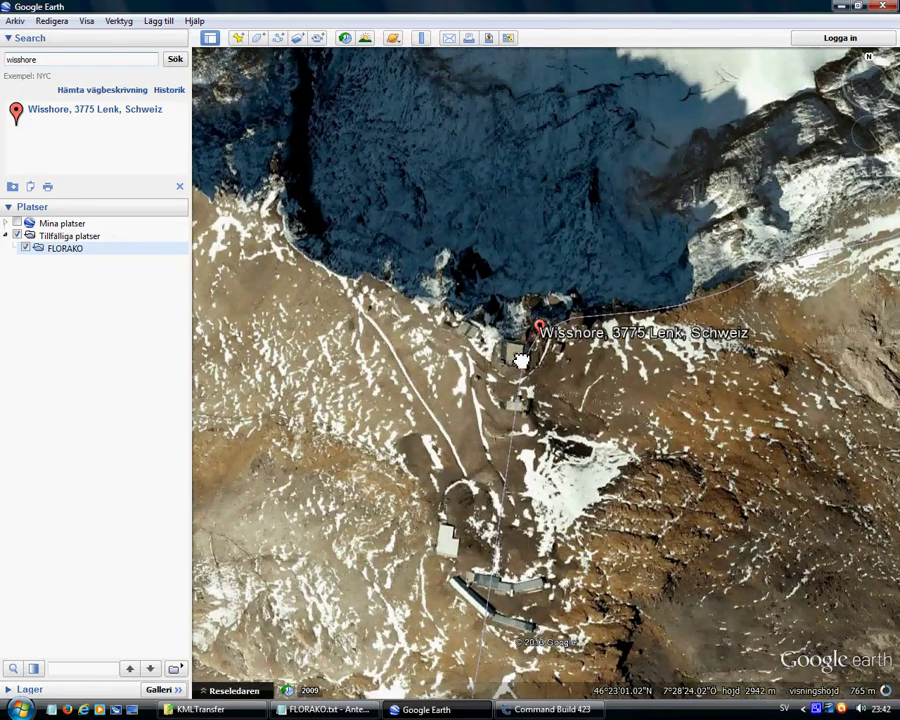
scroll(516, 356, "up", 5)
Add a placemark named FLORAKO Weisshorn MRS-1, copying the name from the notes
left_click(320, 709)
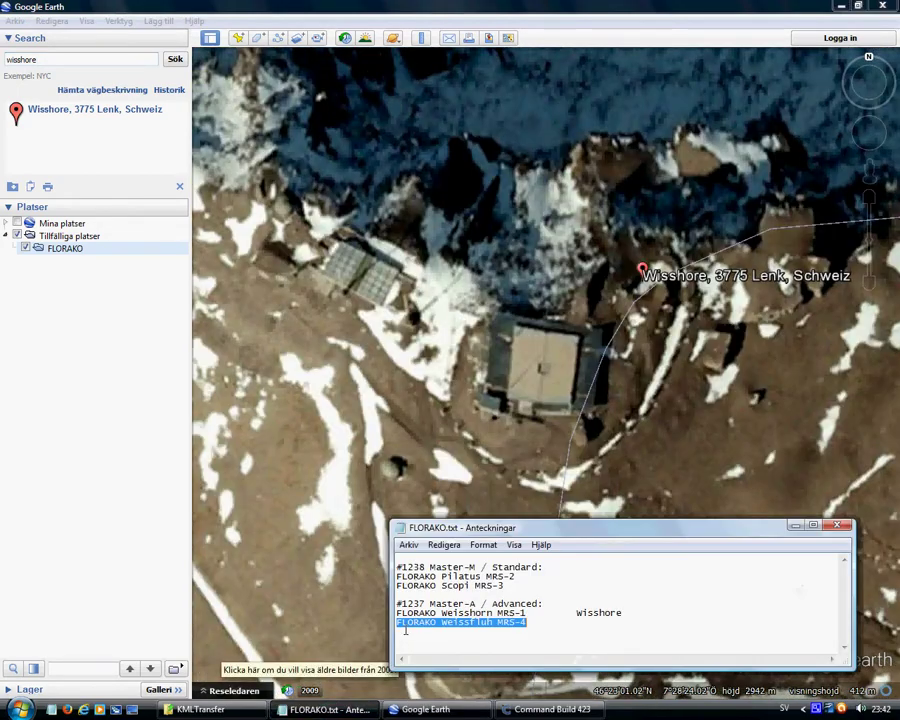
left_click(524, 620)
left_click_drag(522, 613, 397, 613)
key("ctrl+c")
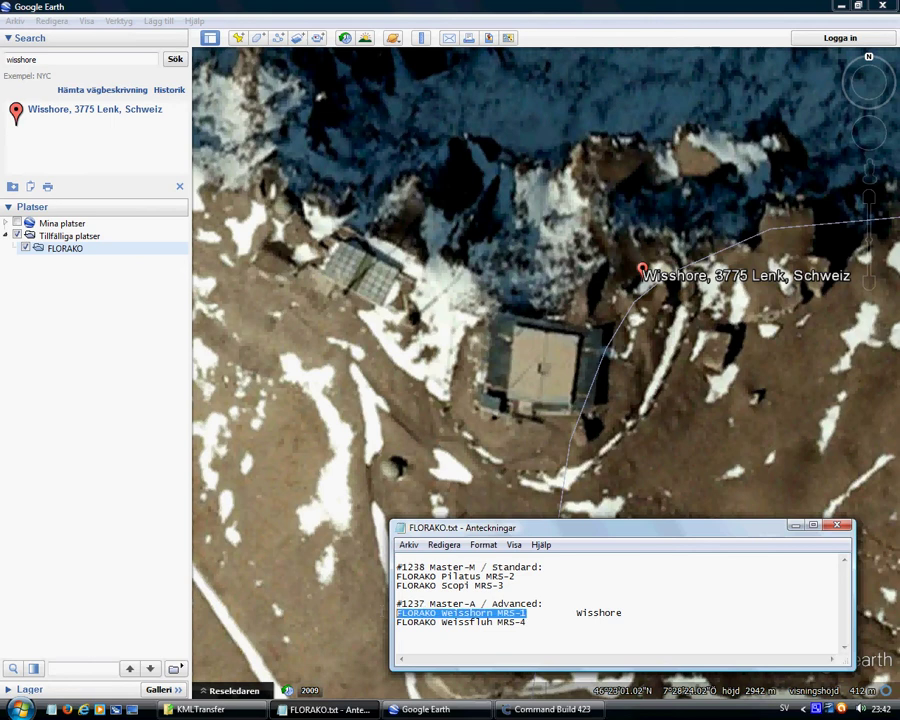
left_click(277, 6)
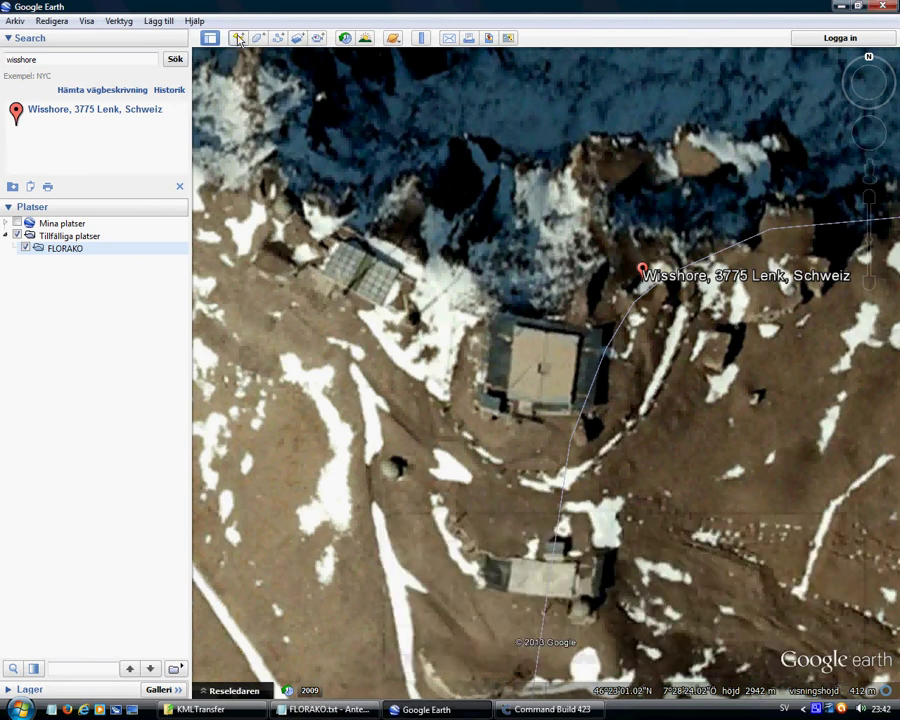
left_click(238, 38)
key("ctrl+v")
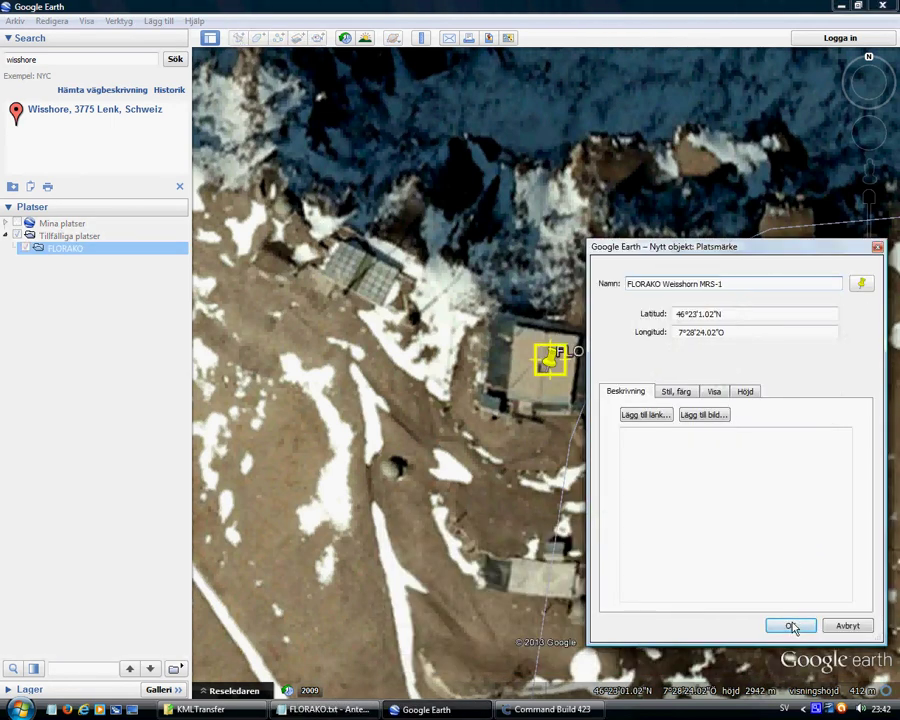
left_click(790, 625)
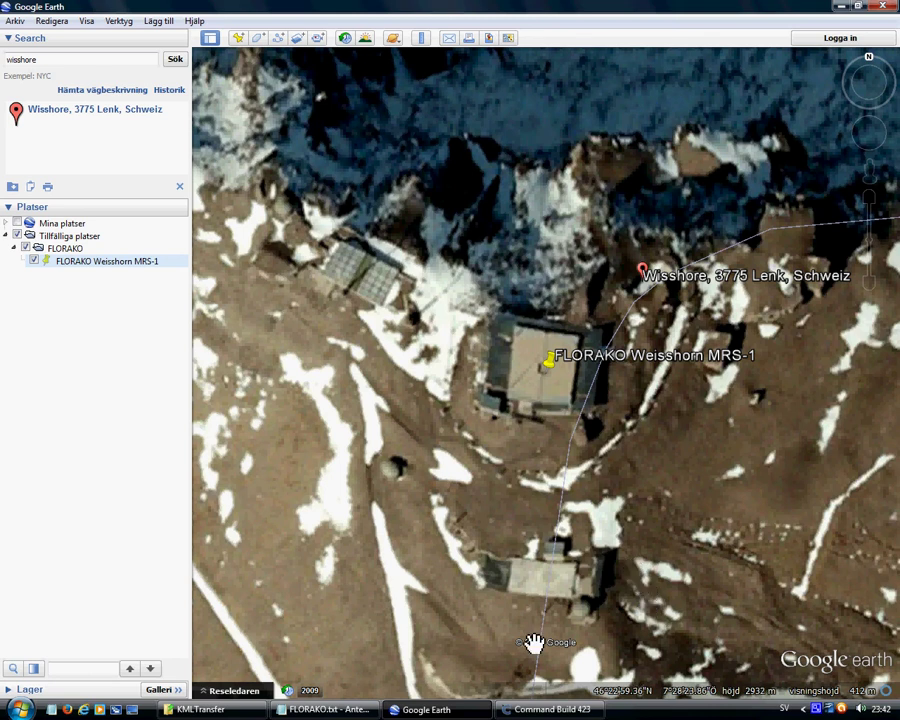
Search for 'pilatus' and zoom and pan to the summit radar station
left_click(327, 710)
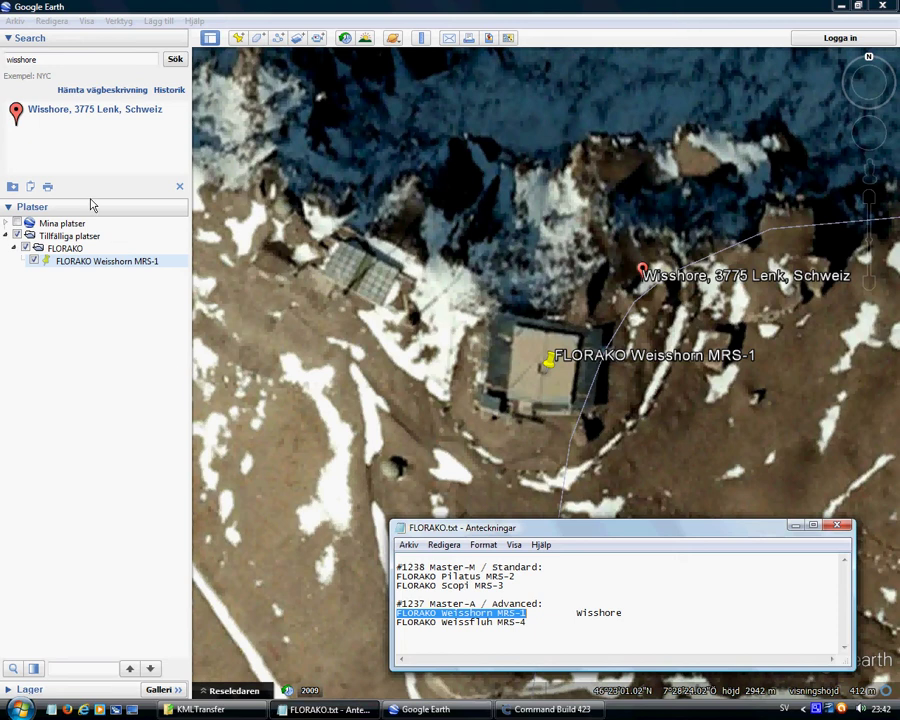
left_click(67, 61)
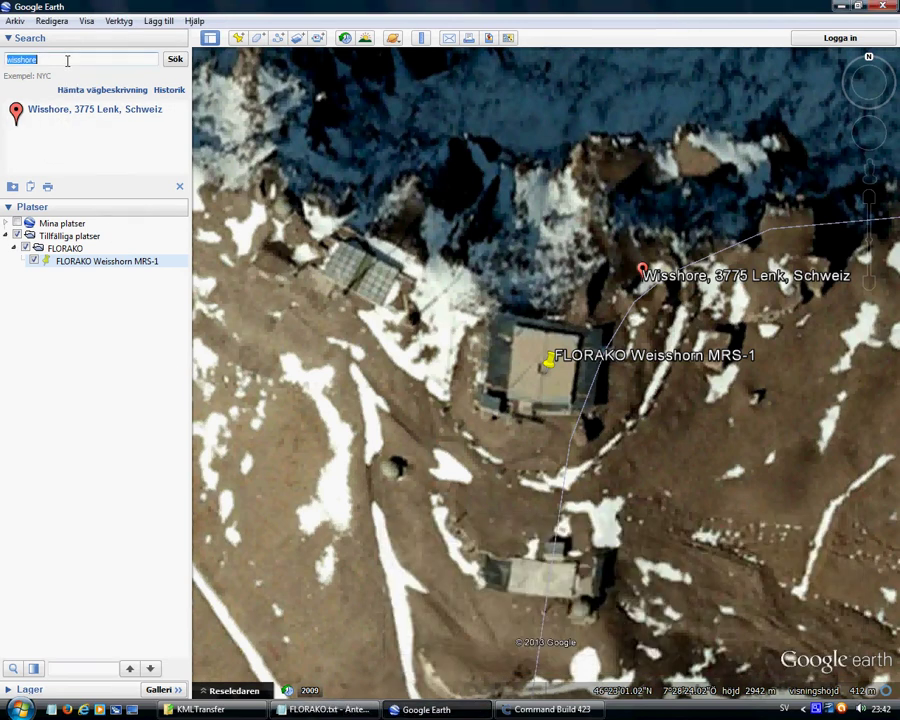
type("pilatus")
key("Return")
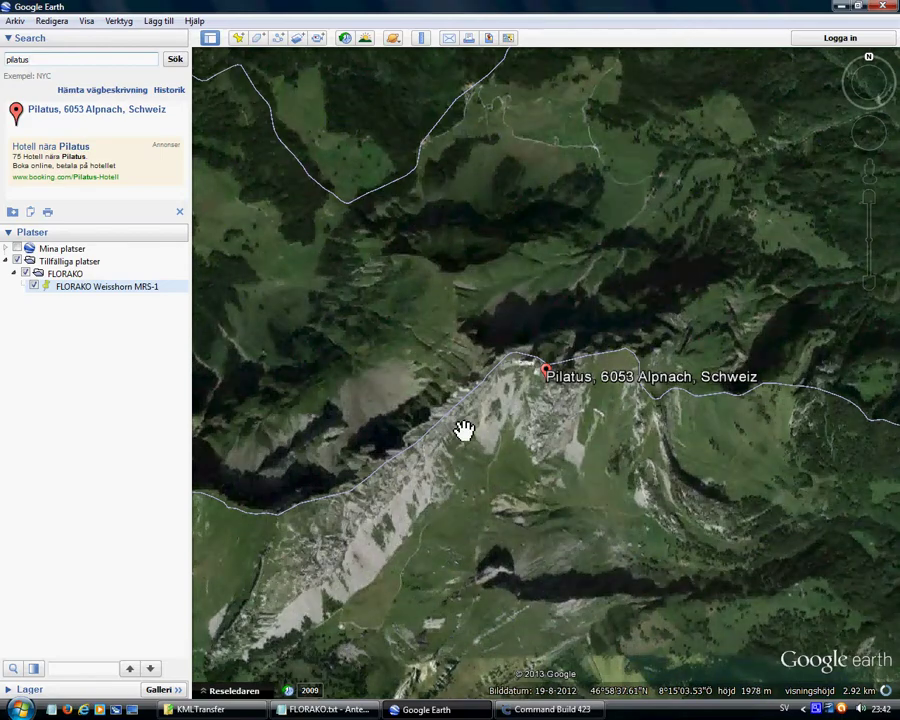
scroll(455, 440, "up", 5)
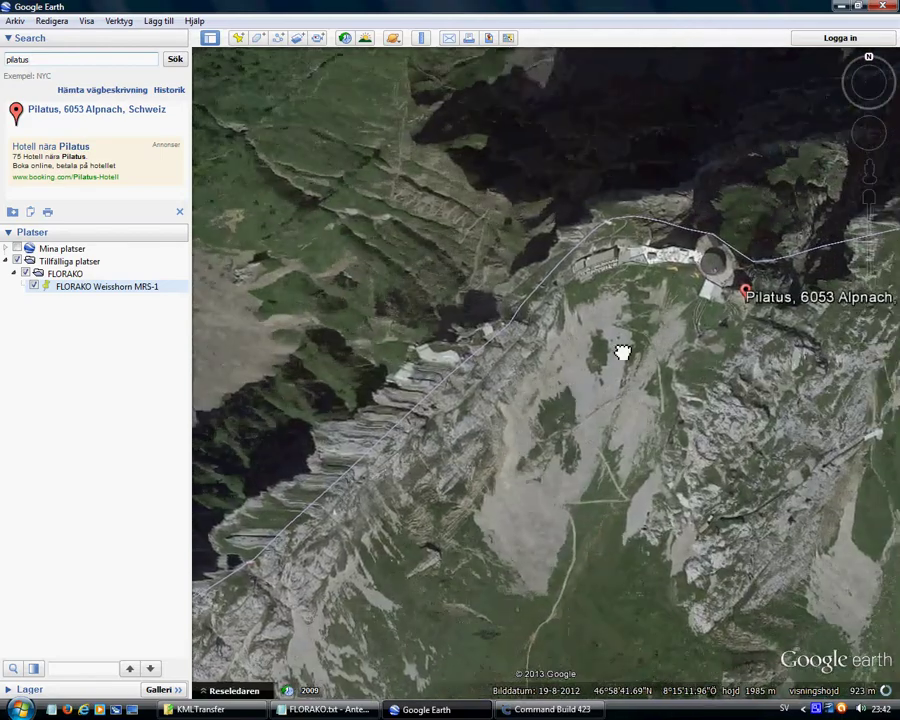
scroll(600, 380, "up", 2)
scroll(560, 410, "up", 2)
left_click_drag(594, 306, 526, 473)
scroll(500, 357, "up", 2)
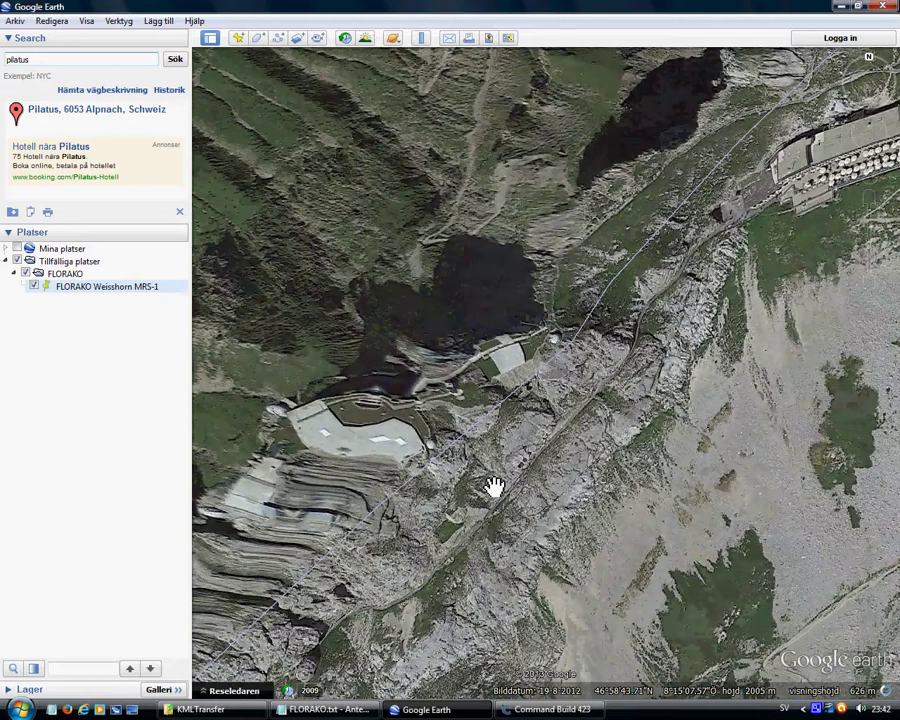
Add a placemark named FLORAKO Pilatus MRS-2, copying the name from the notes
left_click(325, 709)
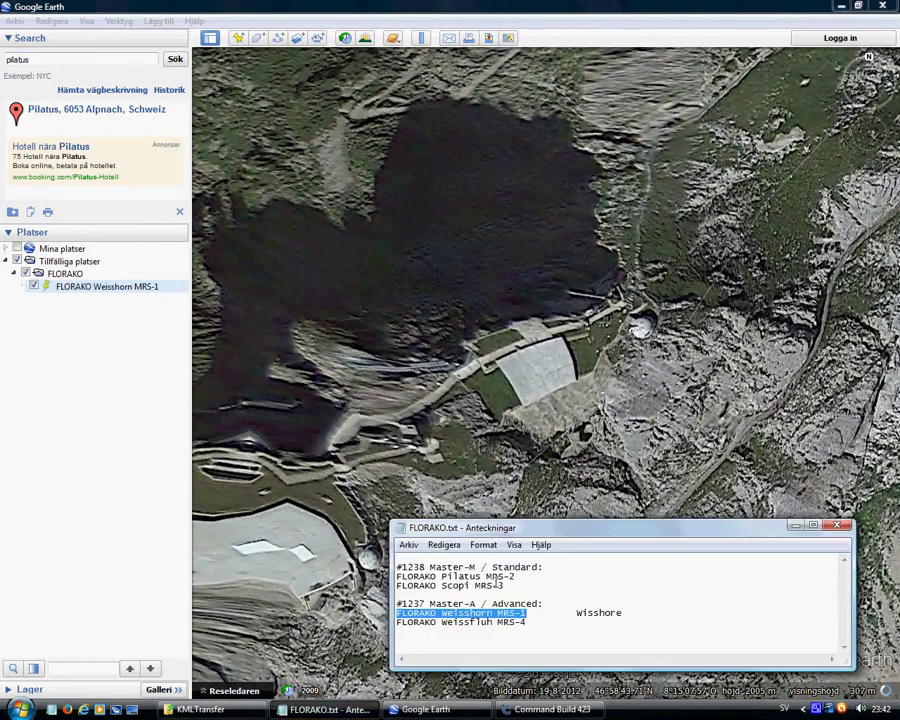
left_click_drag(514, 577, 397, 577)
key("ctrl+c")
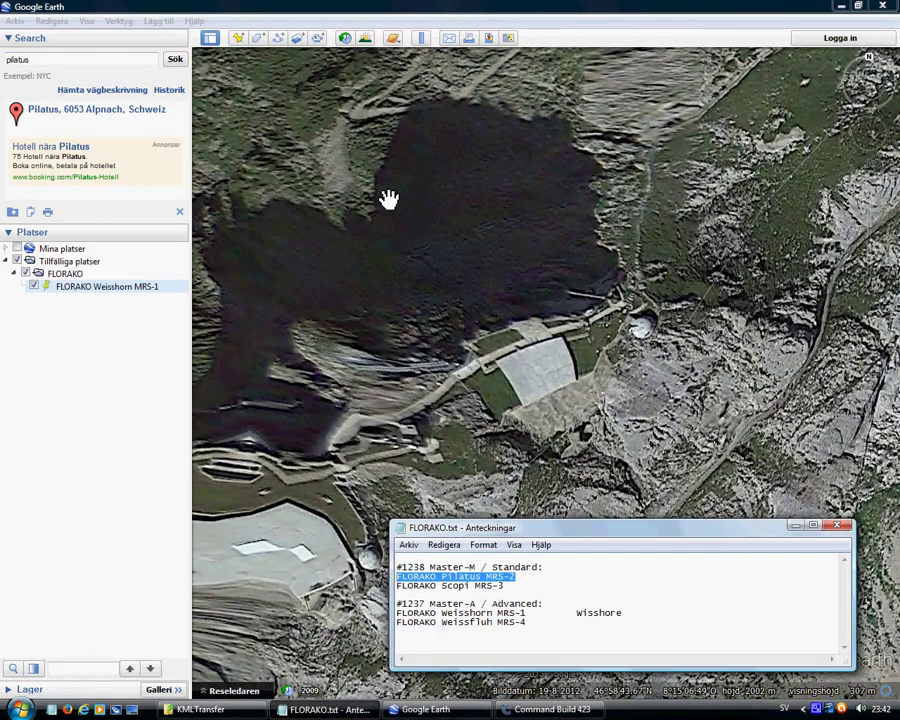
left_click(389, 199)
left_click(238, 38)
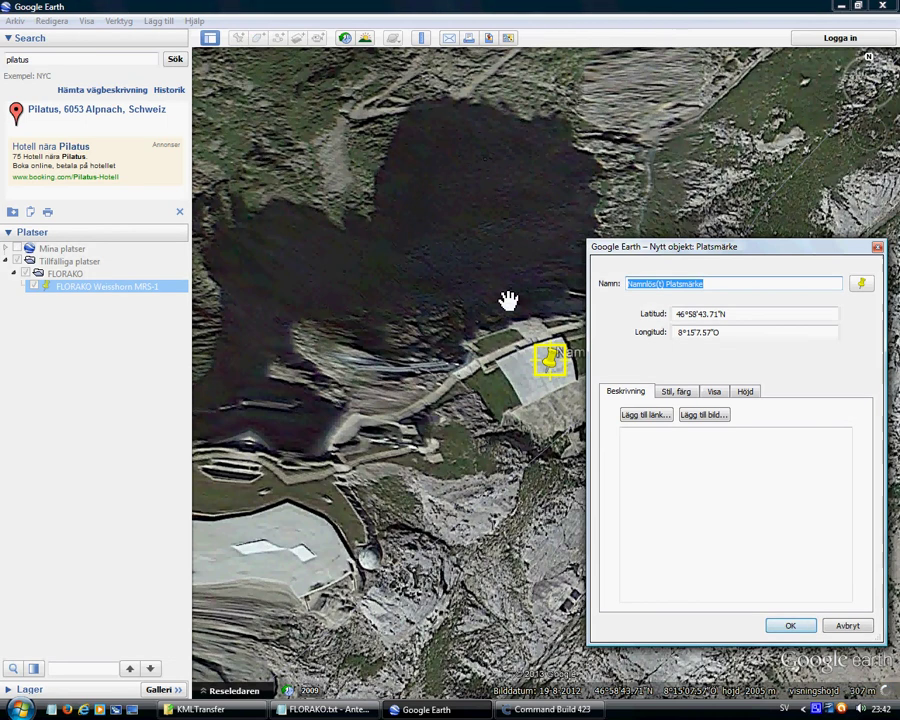
key("ctrl+v")
left_click(790, 624)
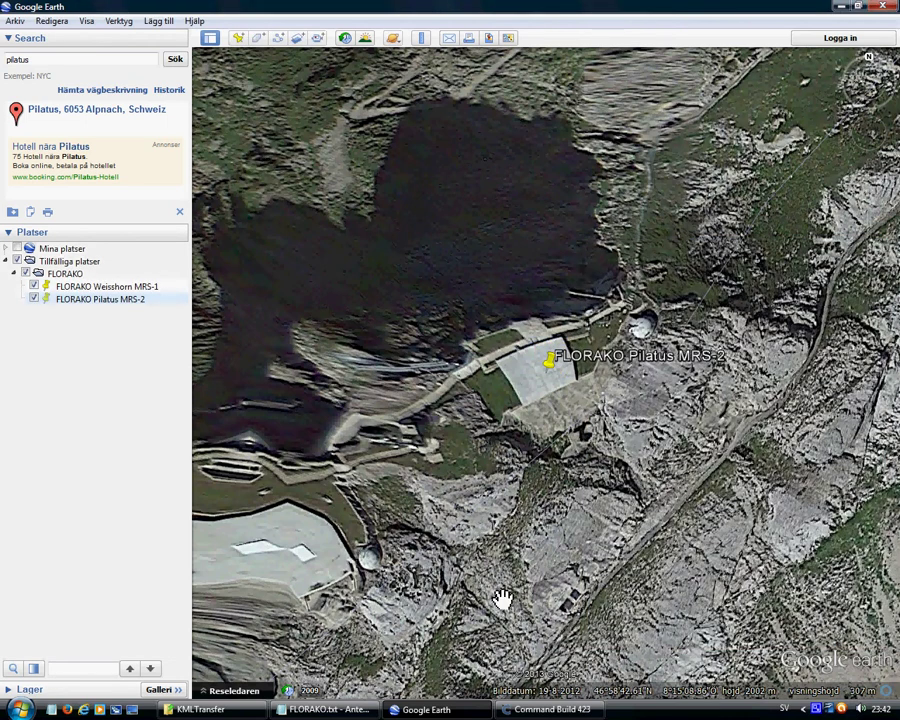
Search for 'scopi' and zoom in on the station building
left_click(114, 62)
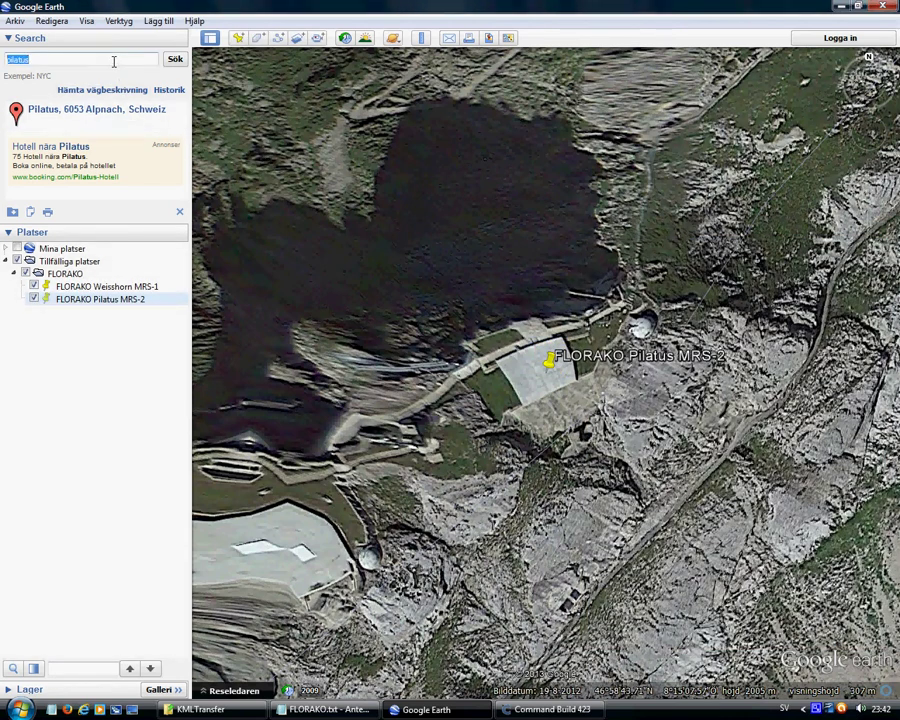
type("scopi")
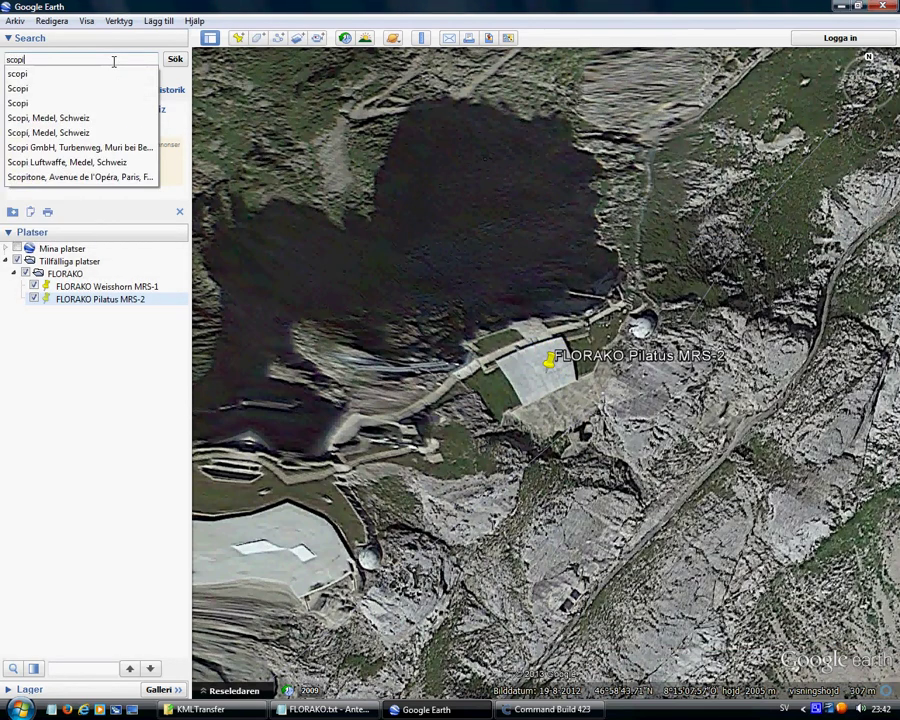
key("Return")
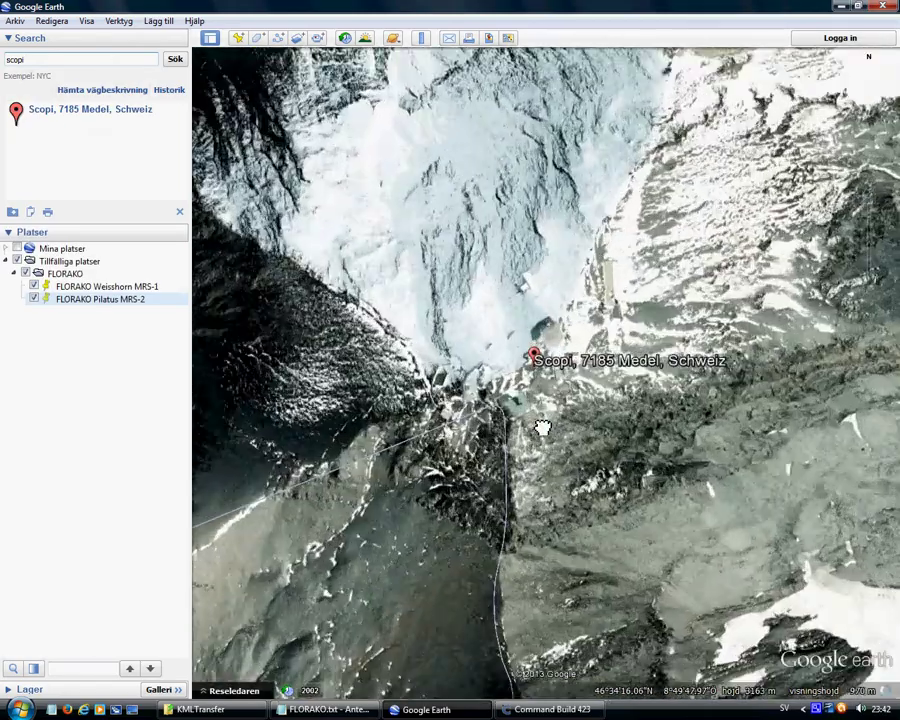
scroll(525, 410, "up", 2)
scroll(505, 415, "up", 3)
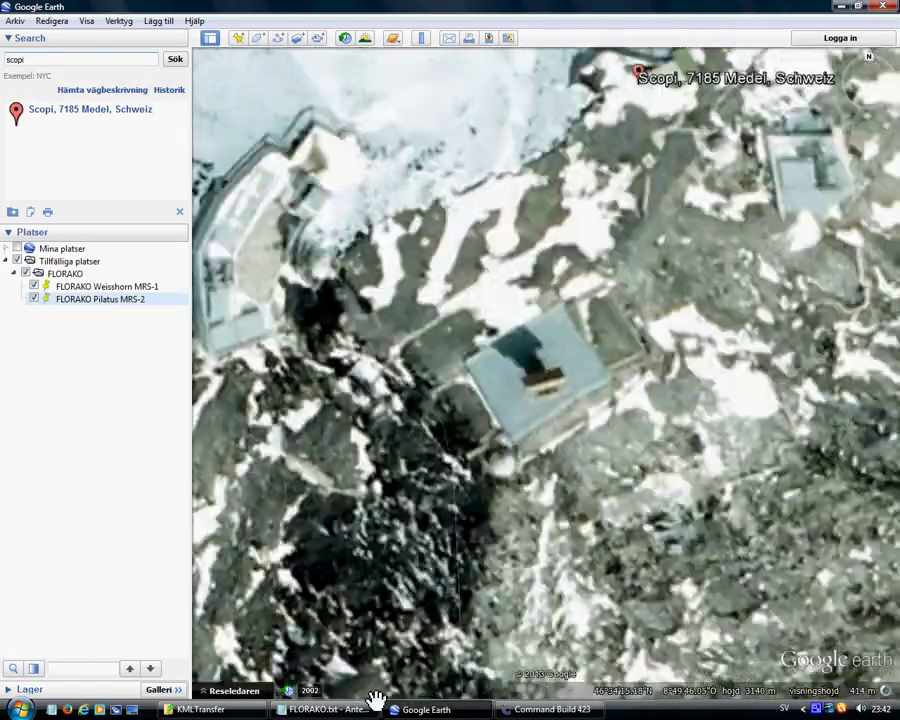
Add a placemark named FLORAKO Scopi MRS-3, copying the name from the notes
left_click(376, 697)
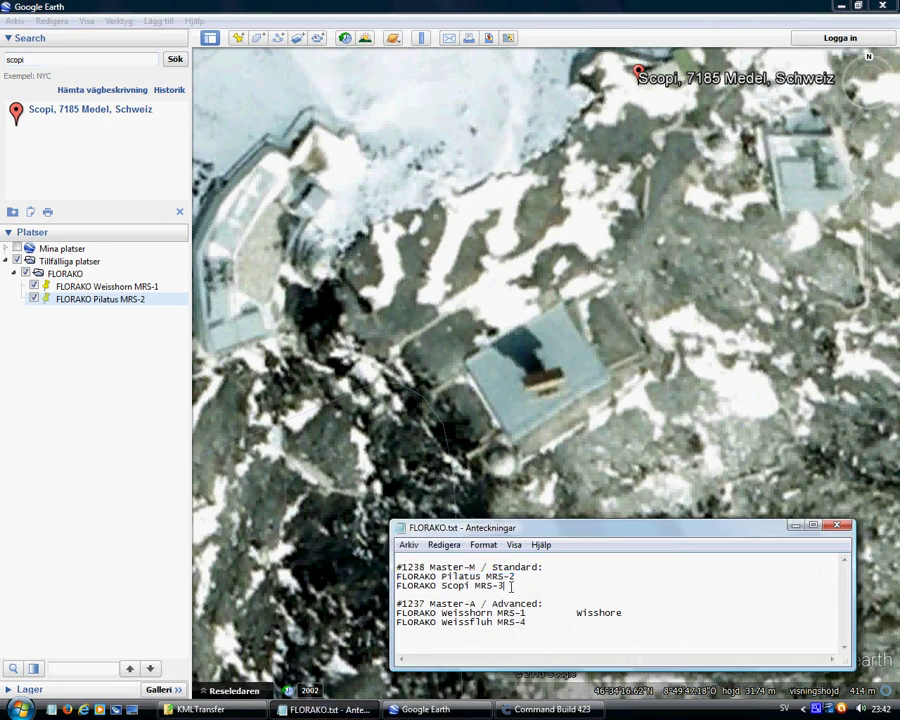
left_click_drag(505, 586, 396, 586)
key("ctrl+c")
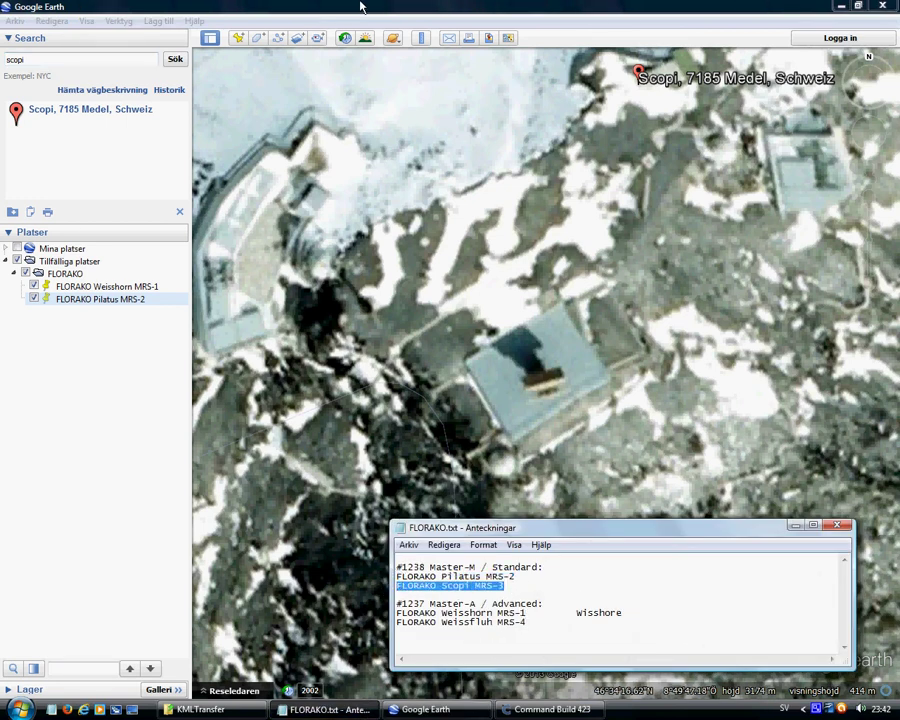
left_click(322, 26)
left_click(236, 38)
key("ctrl+v")
left_click(790, 625)
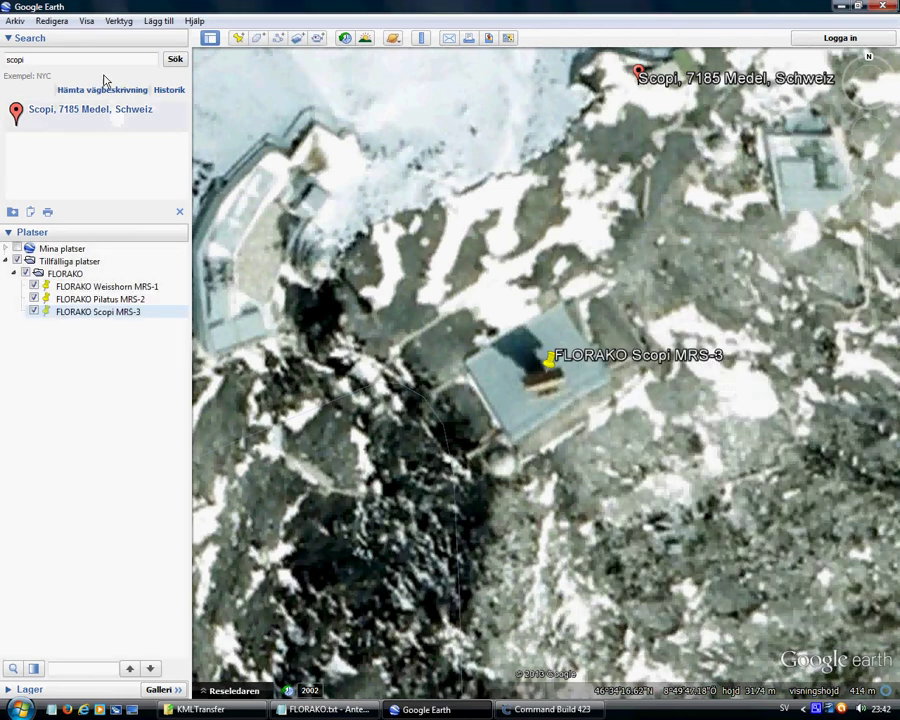
Search for 'weissfluh' and mark the station with a placemark named FLORAKO Weissfluh MRS-4
type("weissflu")
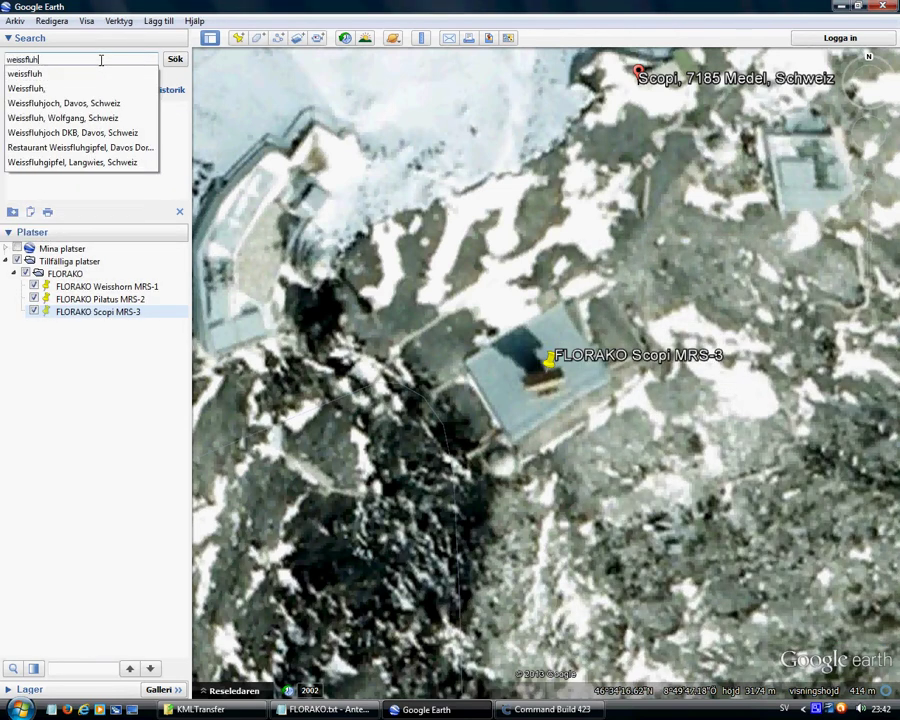
type("h")
key("Return")
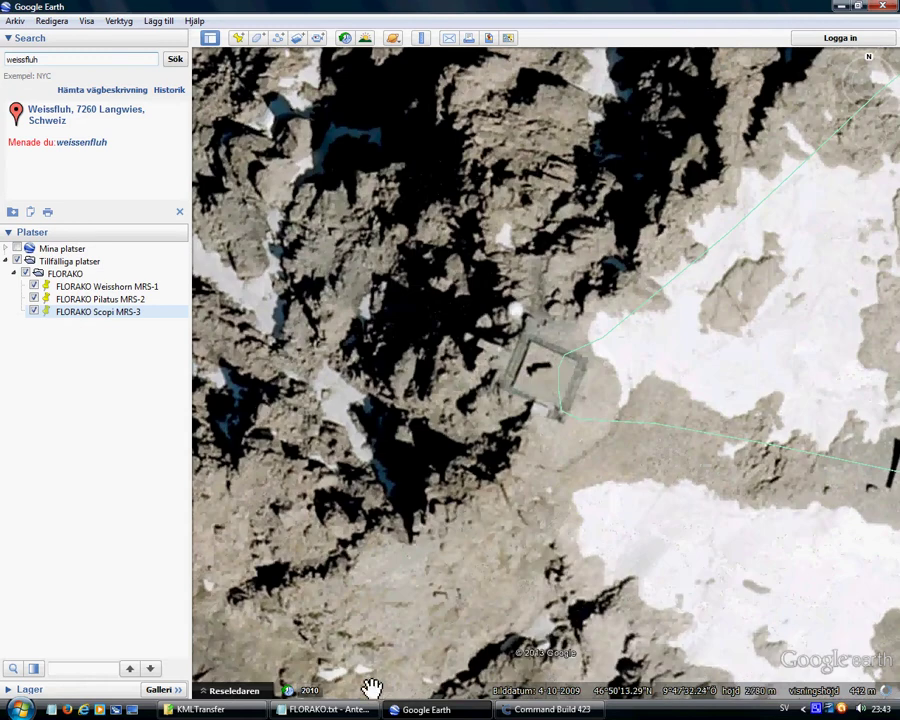
left_click(345, 711)
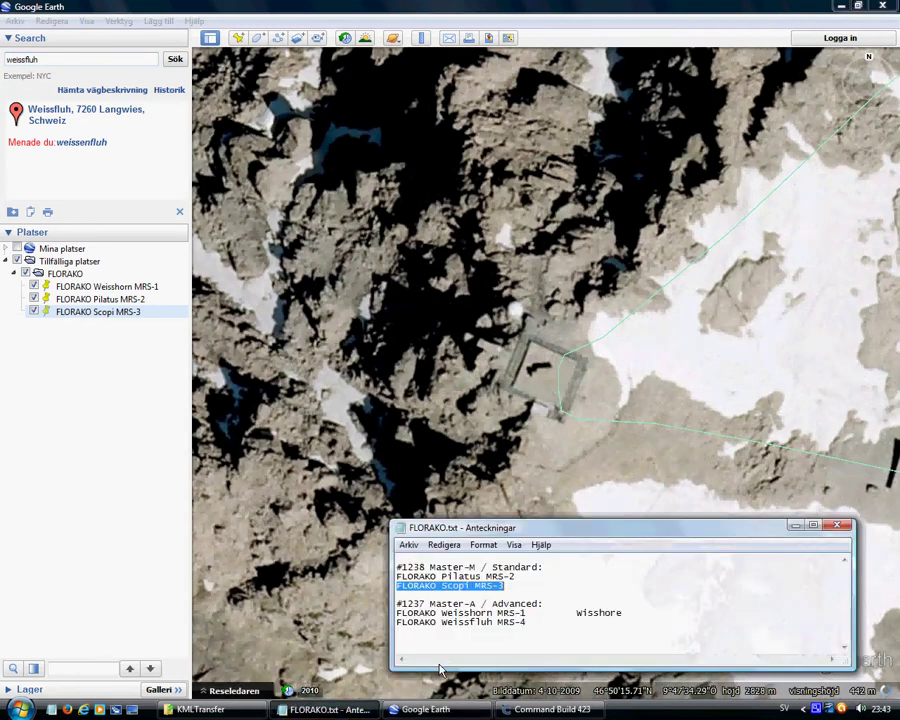
left_click_drag(526, 622, 394, 622)
key("ctrl+c")
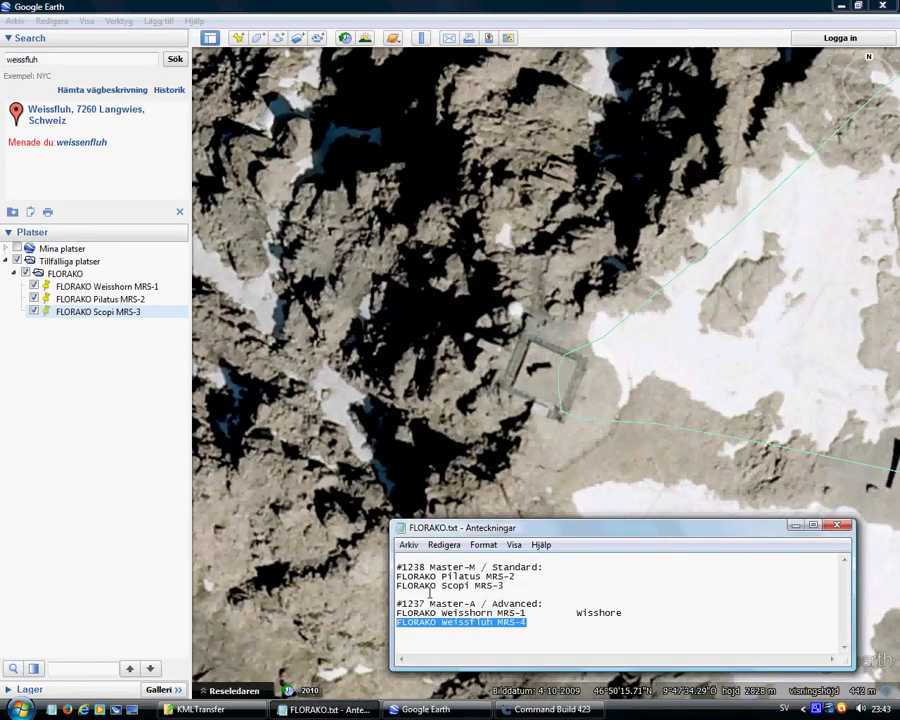
left_click(238, 38)
key("ctrl+v")
left_click(790, 627)
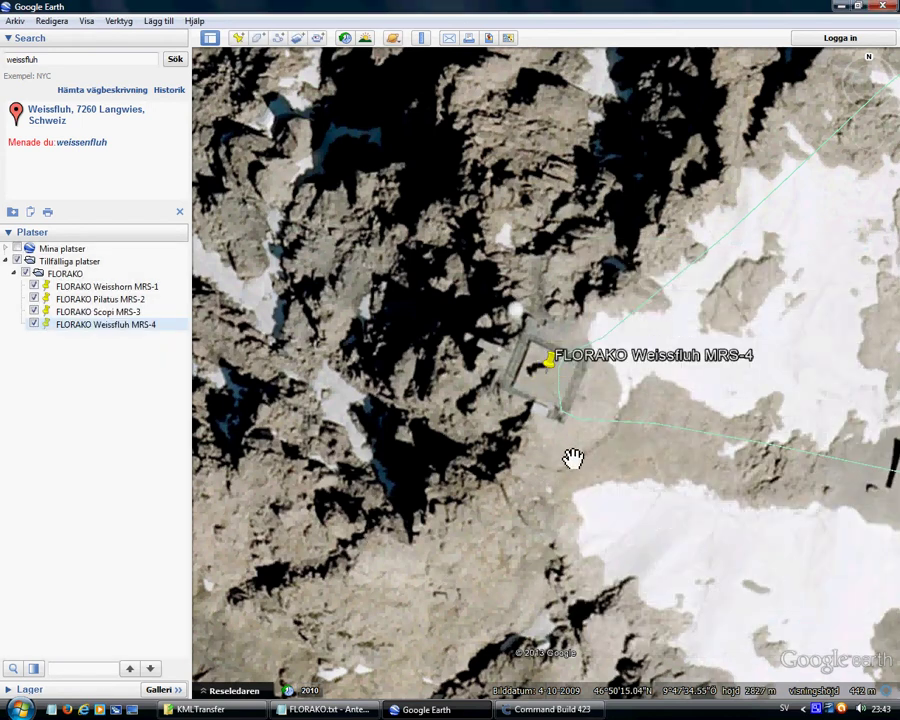
Save the FLORAKO folder as FLORAKO.kml in the KMLTransfer folder via Spara plats som
right_click(61, 276)
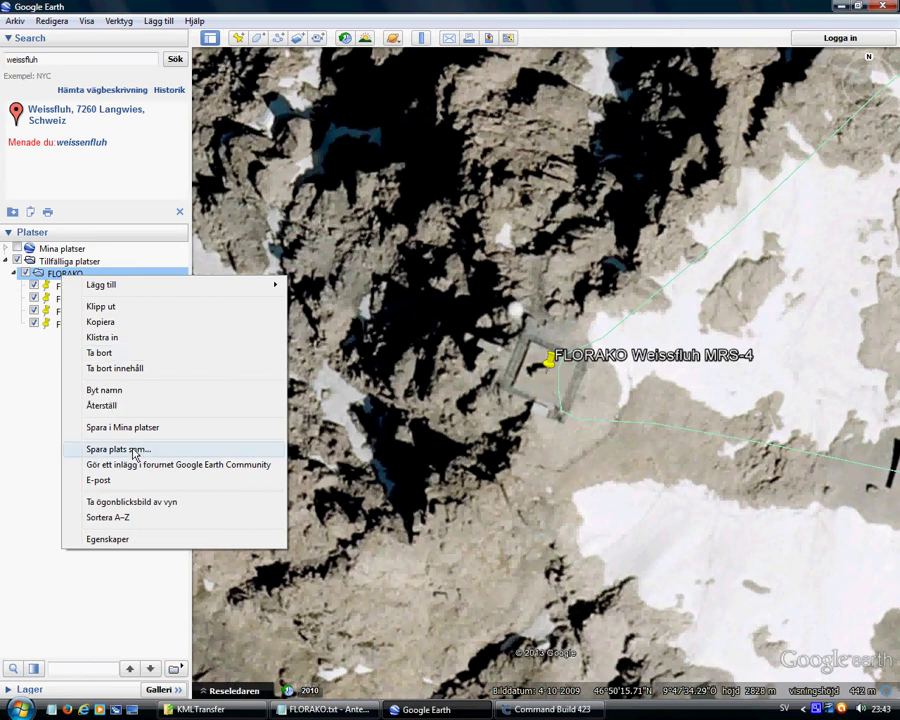
left_click(125, 450)
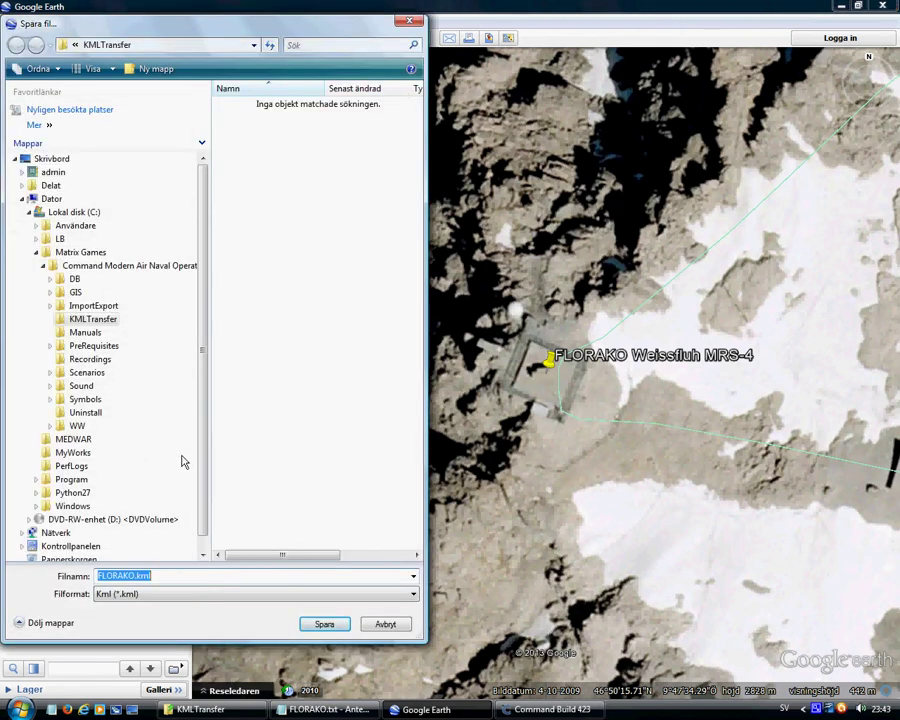
left_click(324, 626)
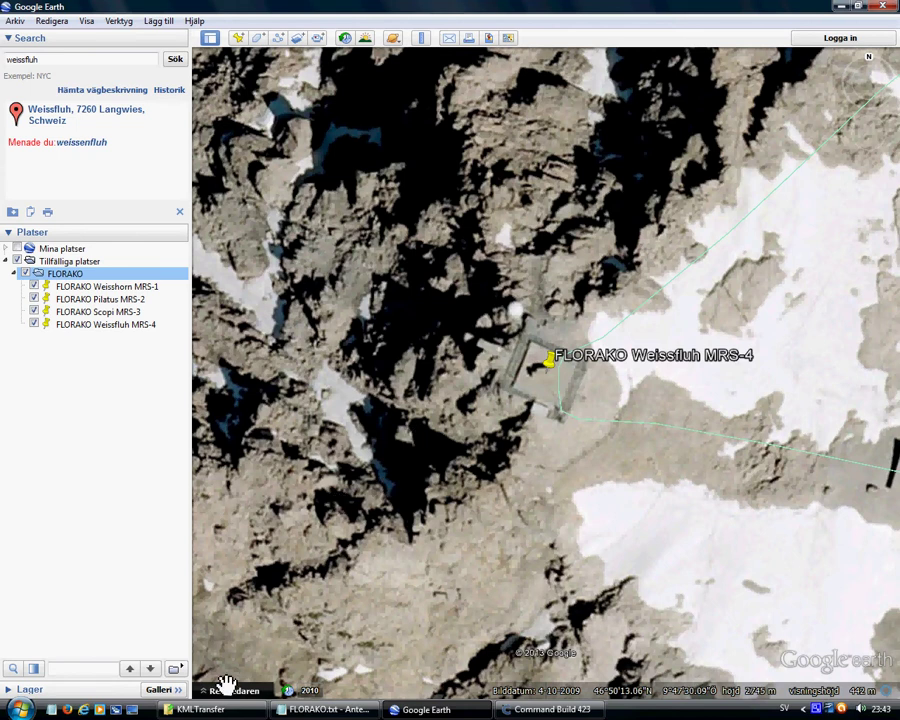
Launch KMLTransfer.exe with Öppna normalt, ticking Kom ihåg to remember the choice
left_click(226, 711)
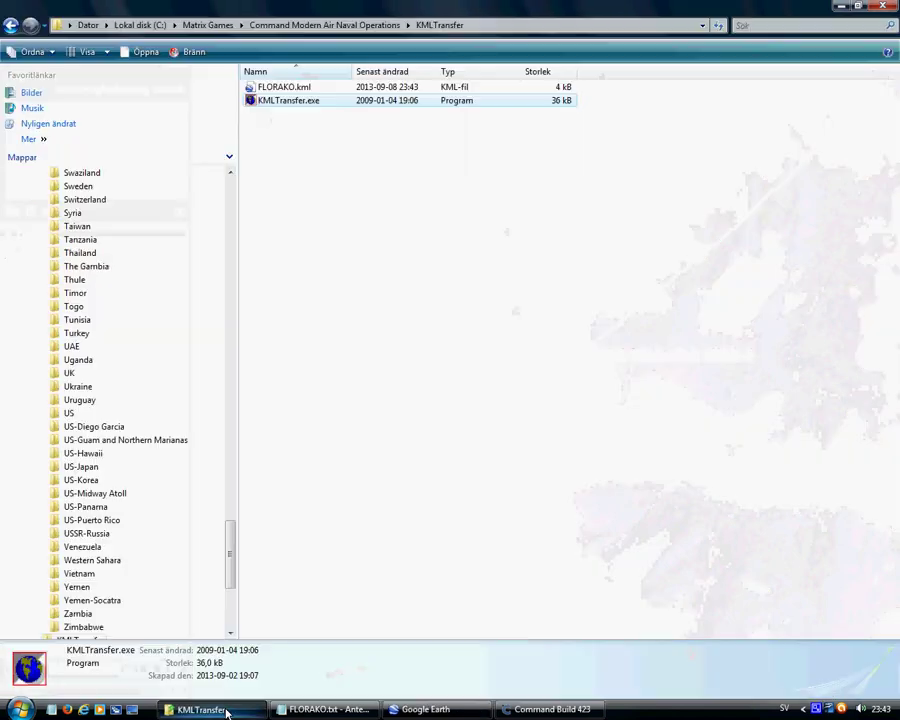
double_click(290, 103)
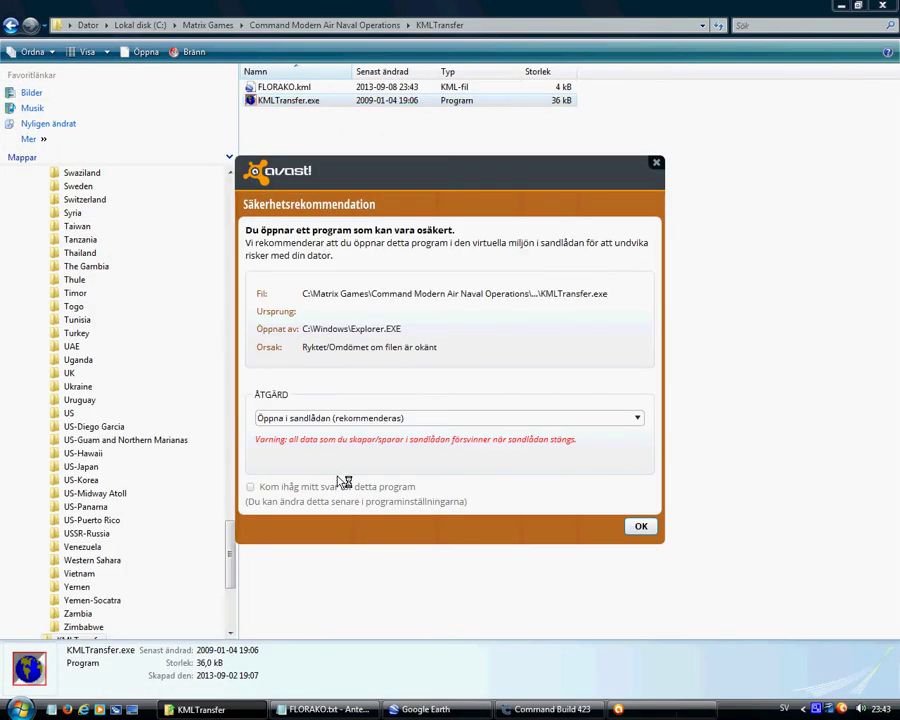
left_click(355, 422)
left_click(352, 446)
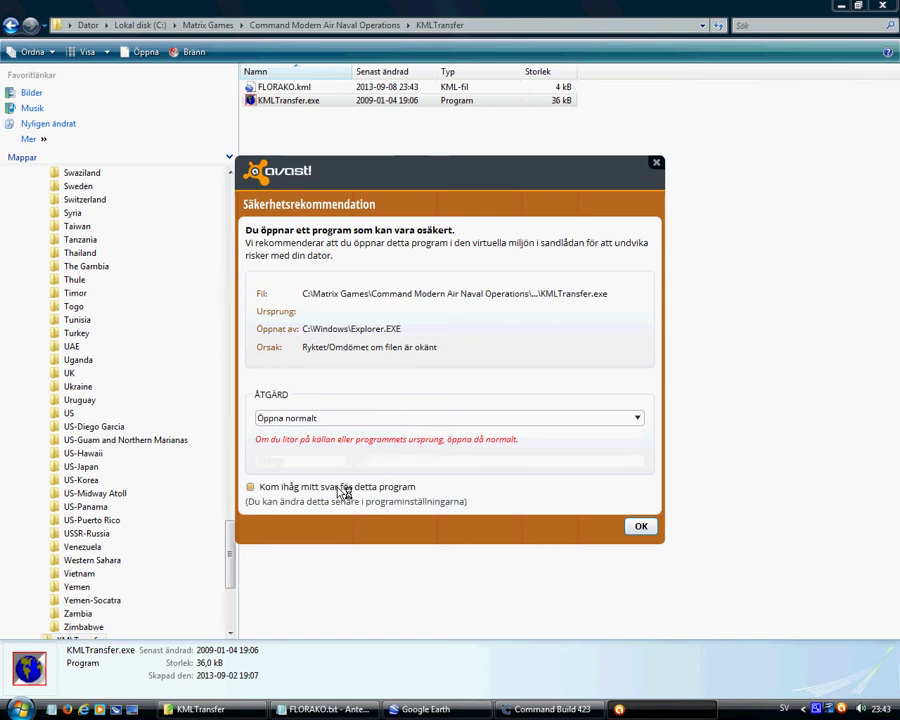
left_click(342, 488)
left_click(641, 527)
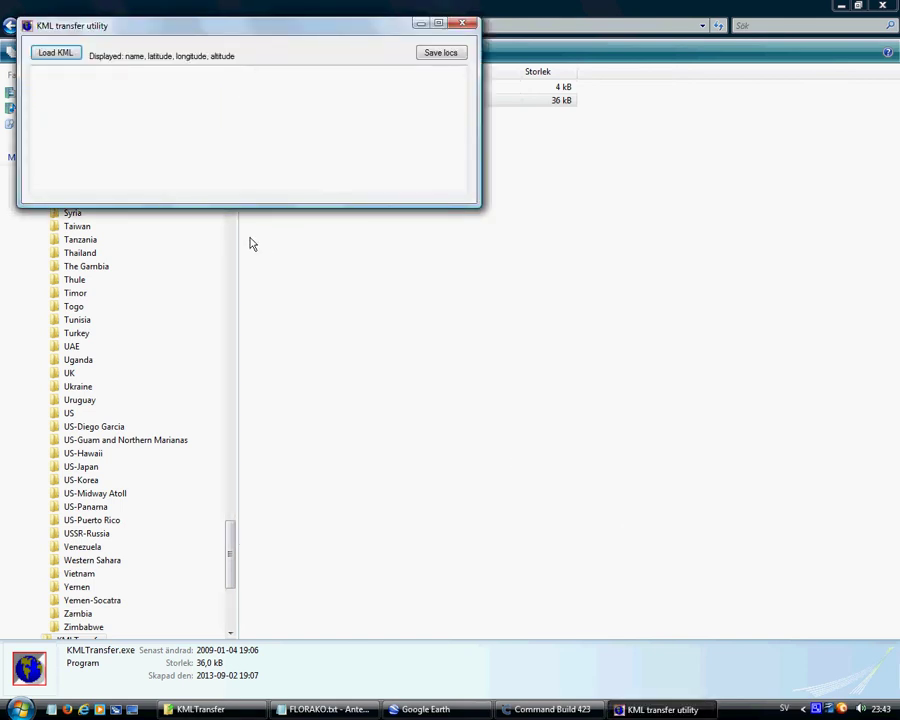
Load FLORAKO.kml and save its locations as the installation file FLORAKO 2003-.inst
left_click(66, 56)
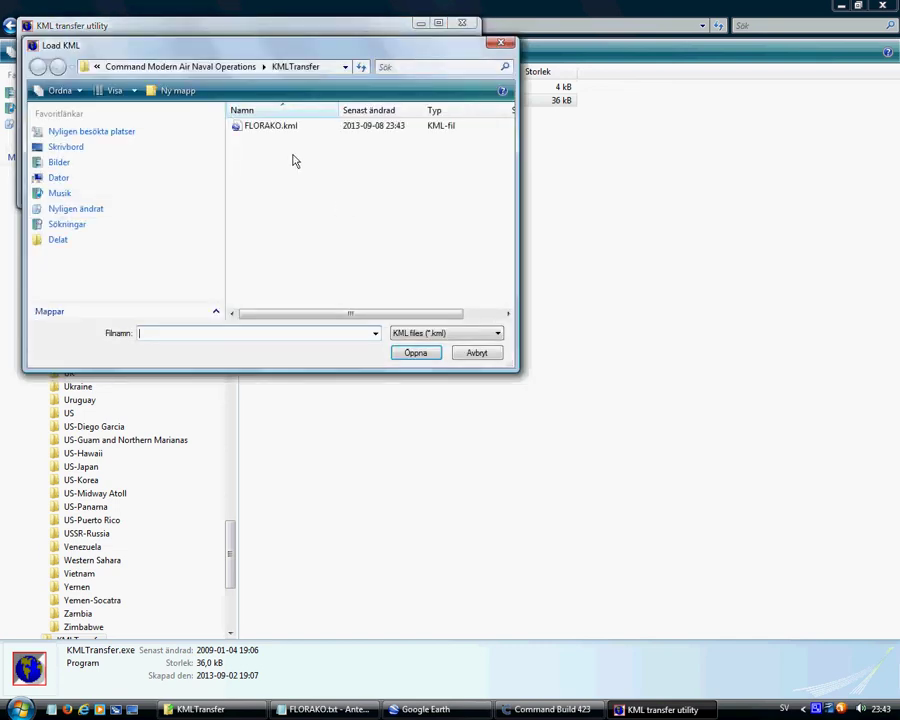
double_click(270, 127)
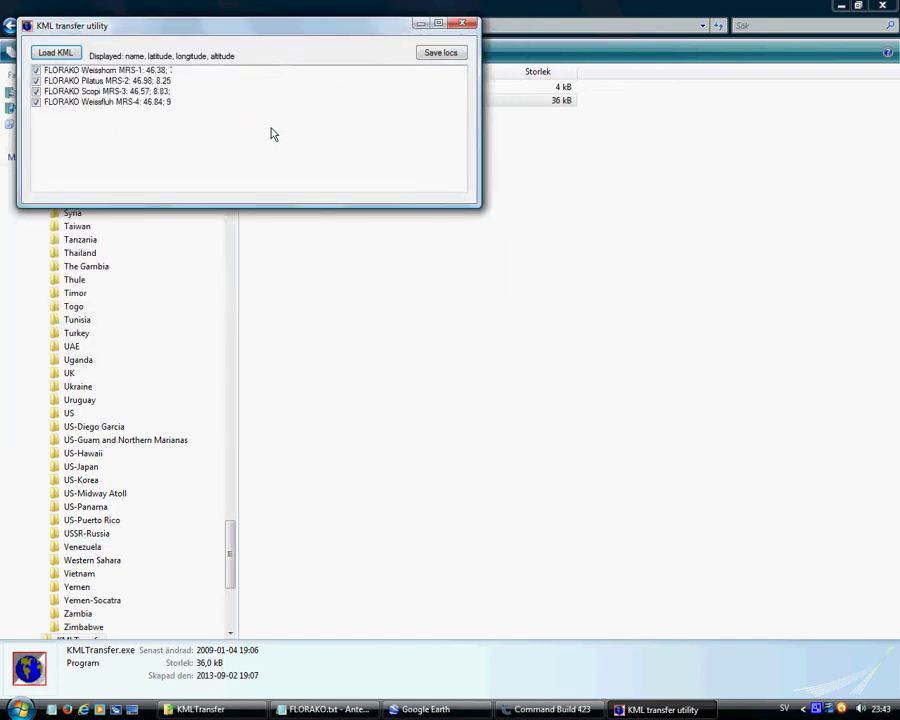
left_click(437, 55)
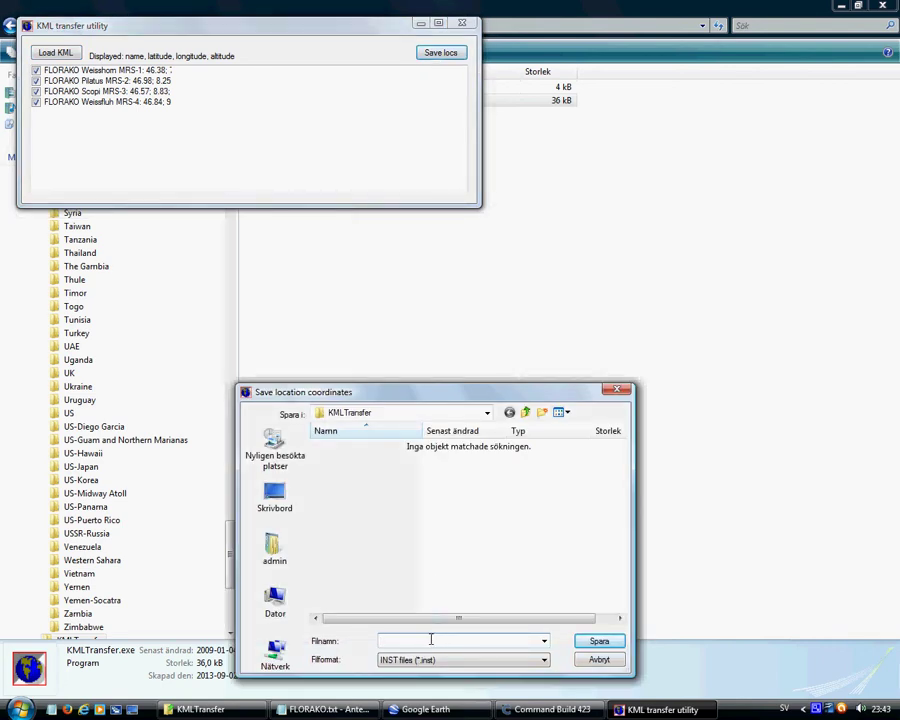
type("FL")
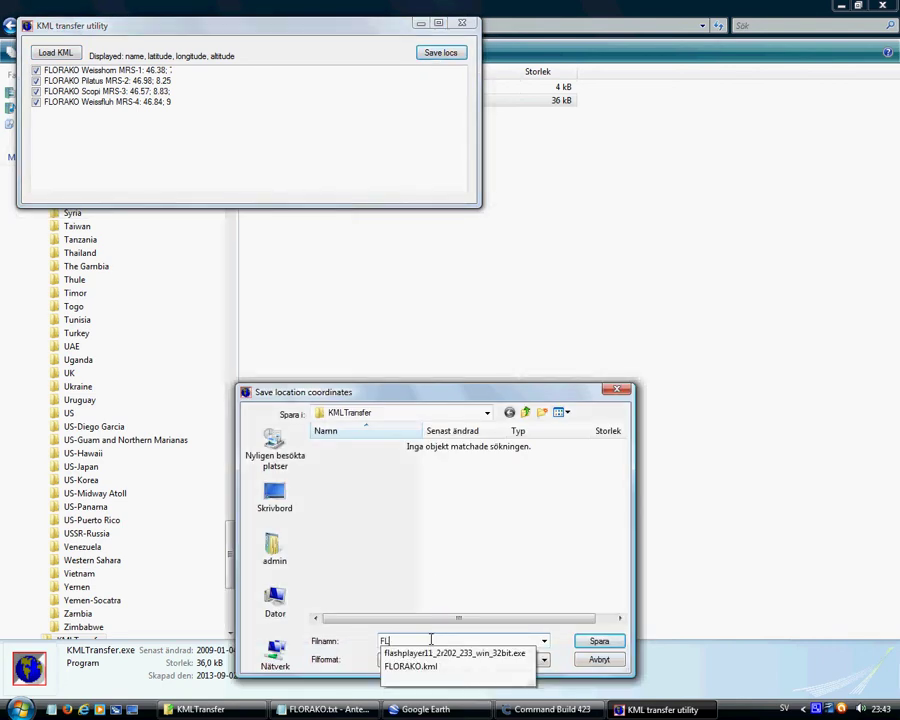
type("ORAKO 200")
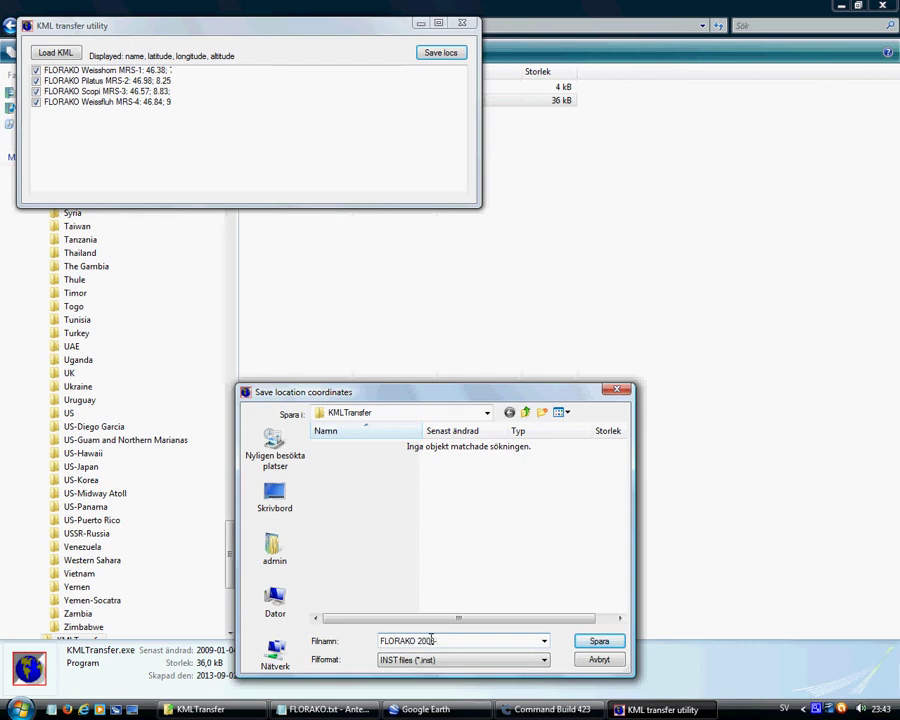
key("Return")
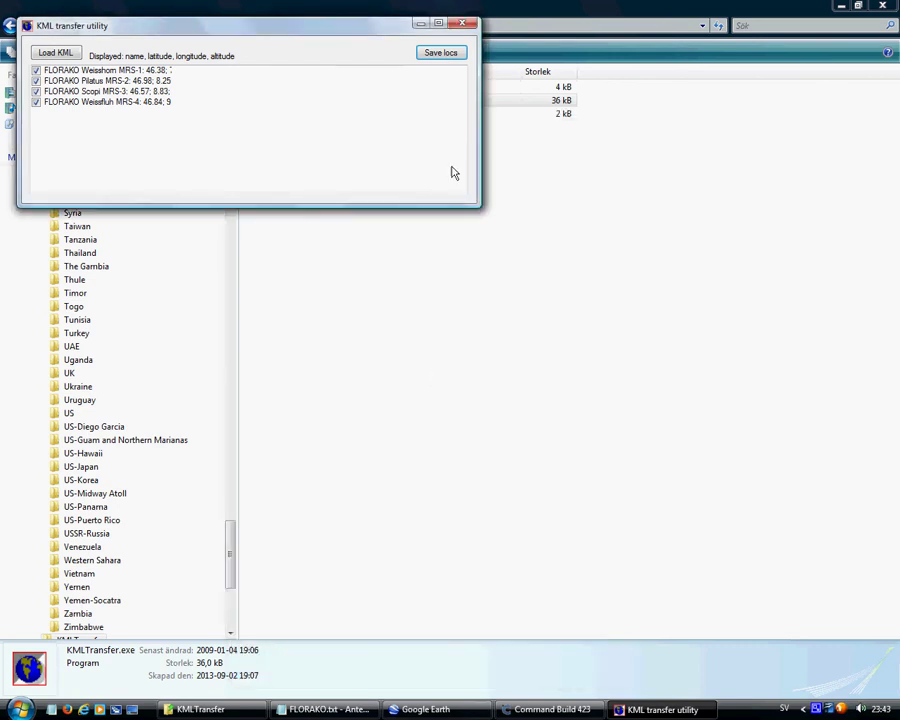
left_click(462, 25)
Open FLORAKO 2003-.inst in Notepad and change DB_ID from 0 to 1
double_click(300, 101)
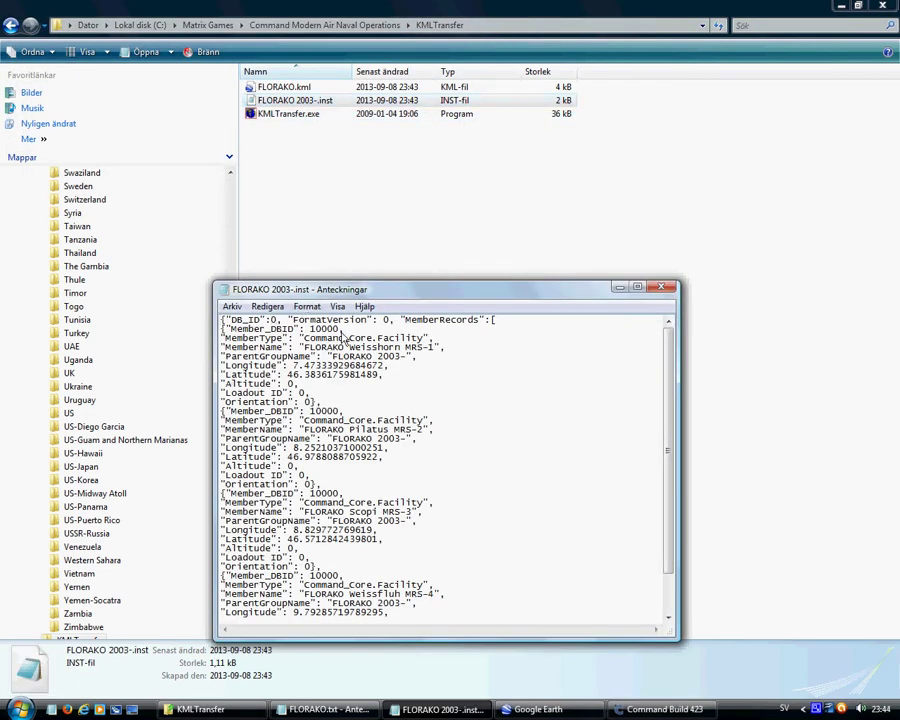
key("BackSpace")
type("1")
Replace every "ParentGroupName": "FLORAKO 2003-" with "ParentGroupName": null, using Replace All
left_click_drag(424, 361, 214, 362)
key("ctrl+c")
left_click(264, 342)
key("ctrl+h")
key("ctrl+v")
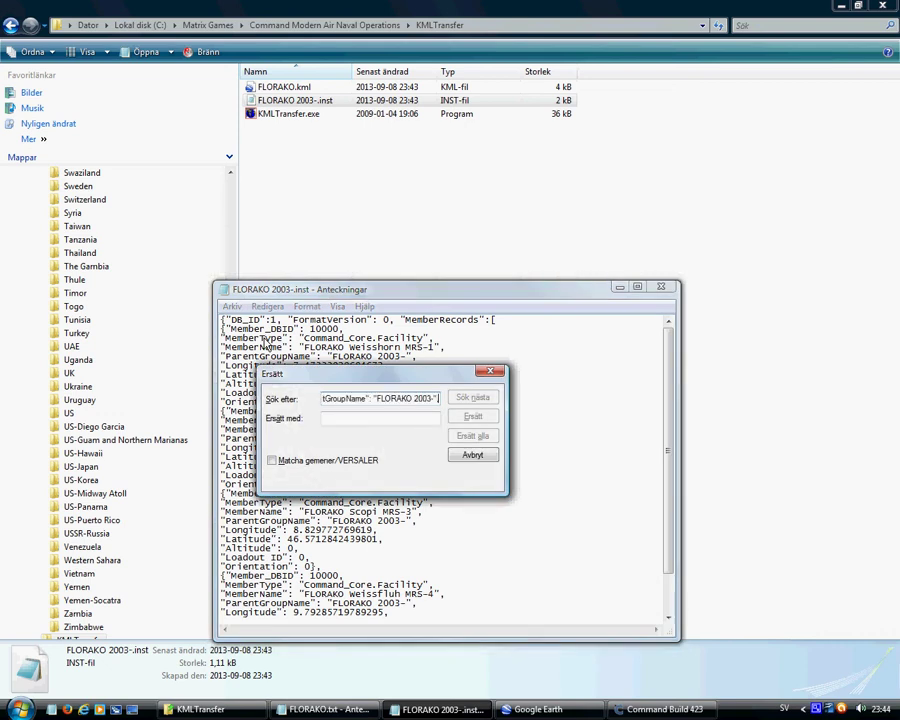
key("Tab")
key("ctrl+v")
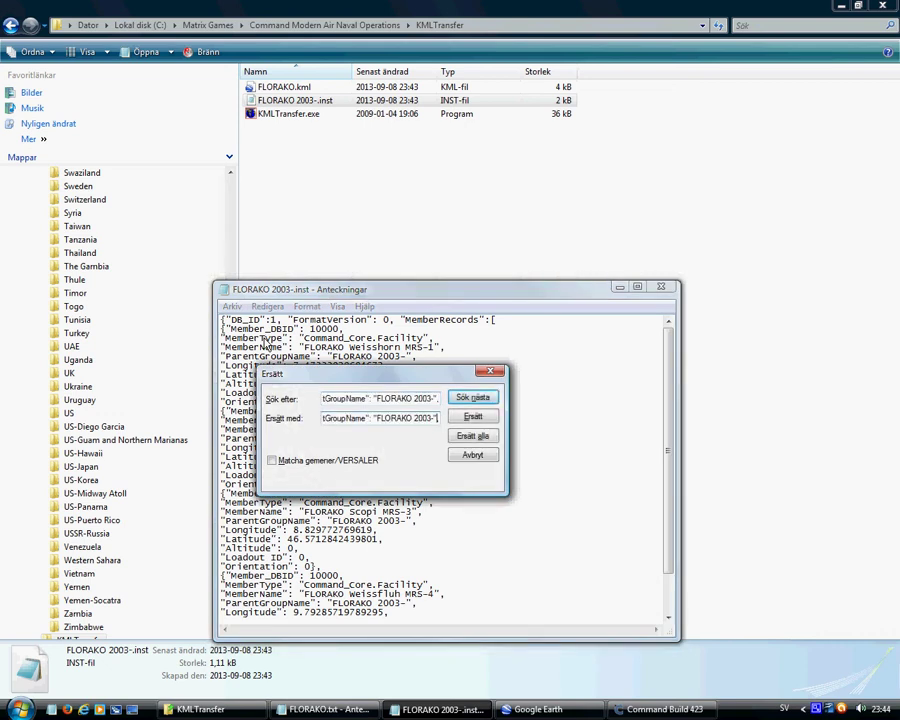
key("ctrl+shift+Left")
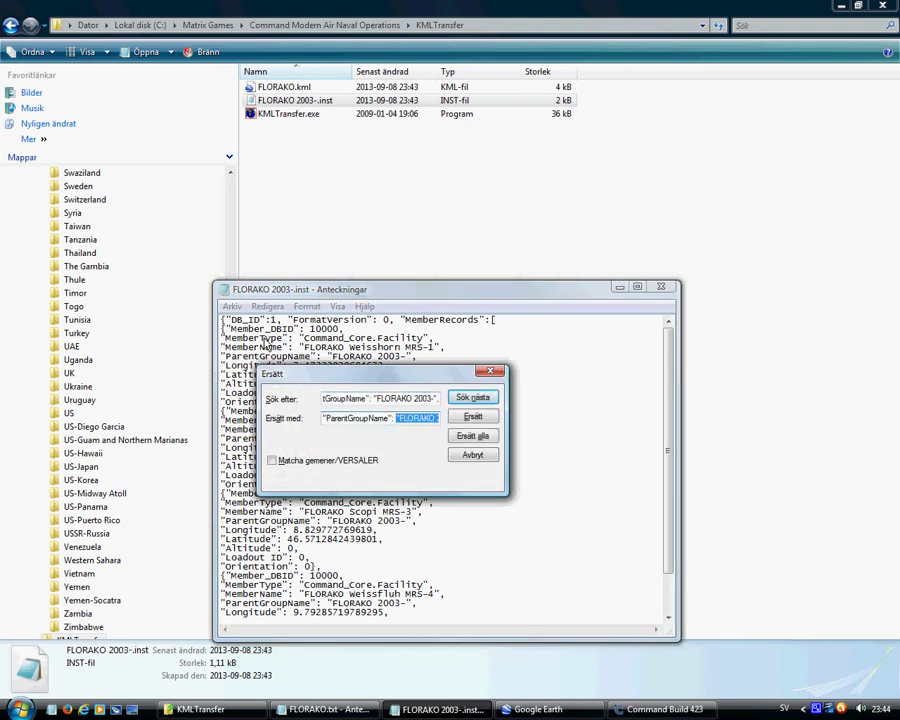
type("null,")
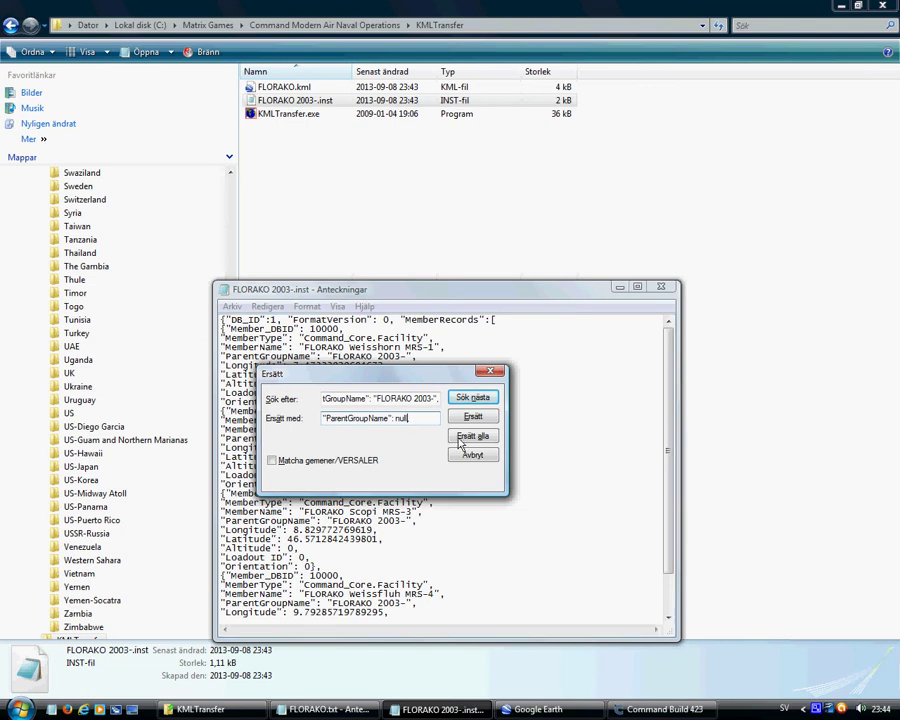
left_click(472, 436)
Fill in ValidFrom "2003" and Name "FLORAKO" on the last lines, then return to FLORAKO.txt
left_click(473, 457)
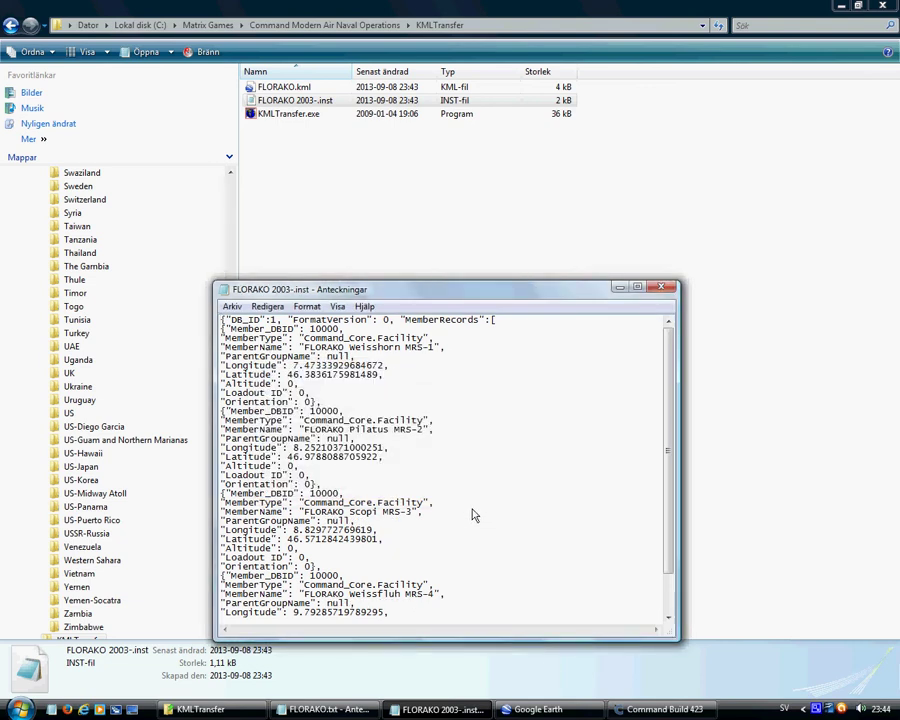
scroll(474, 515, "down", 2)
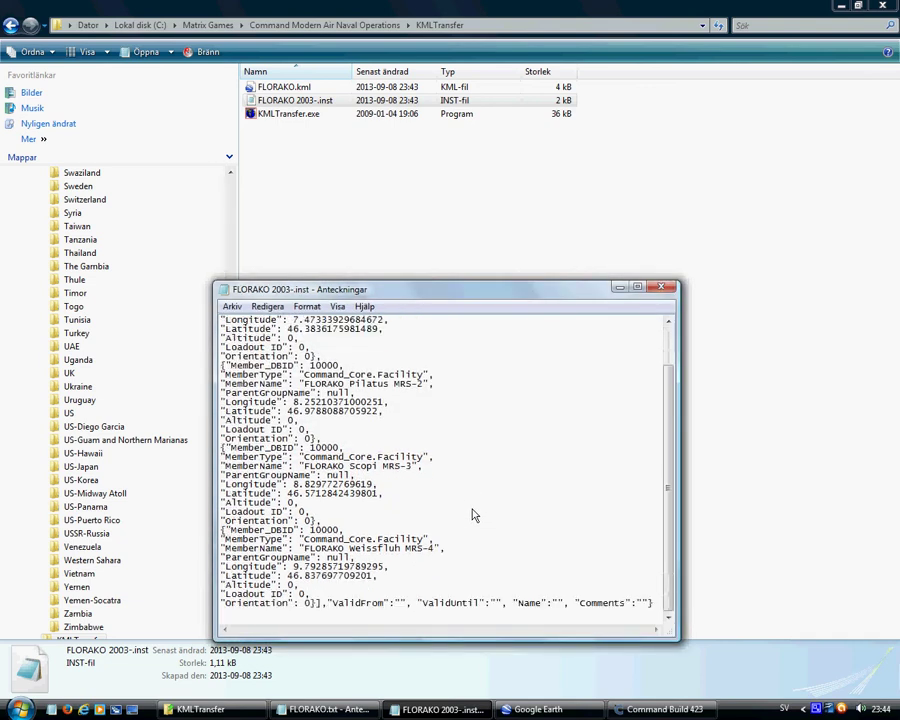
left_click(401, 605)
type("2003")
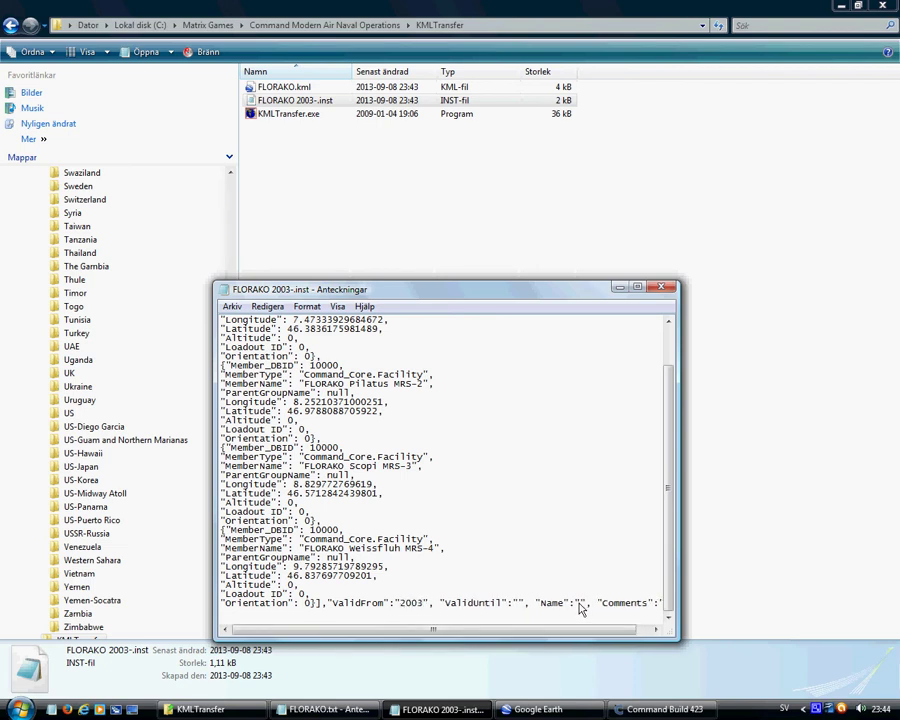
type("FLORAKO")
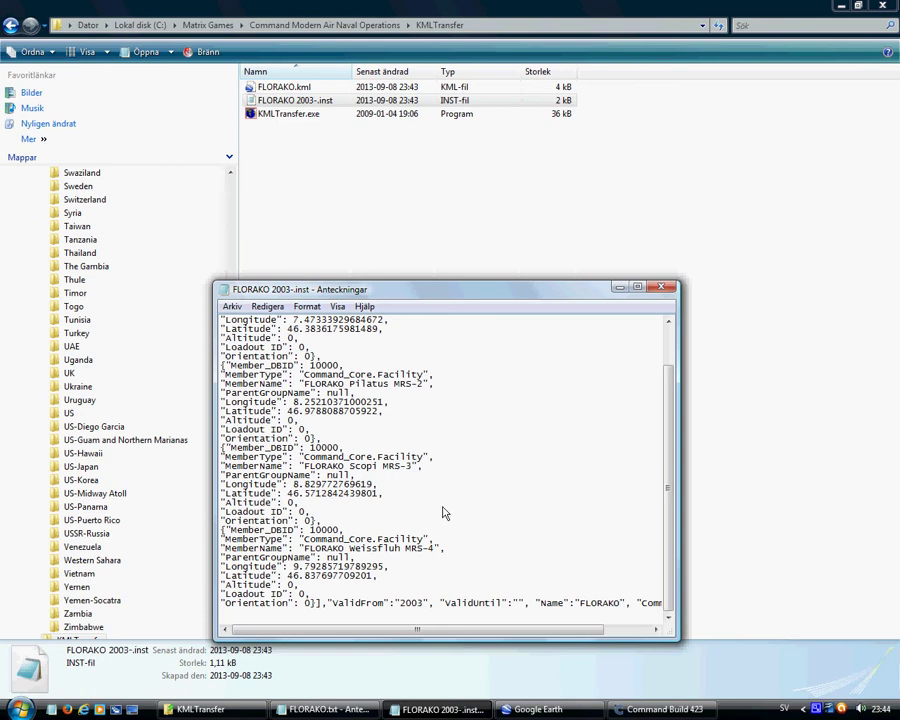
scroll(446, 510, "up", 2)
left_click(346, 708)
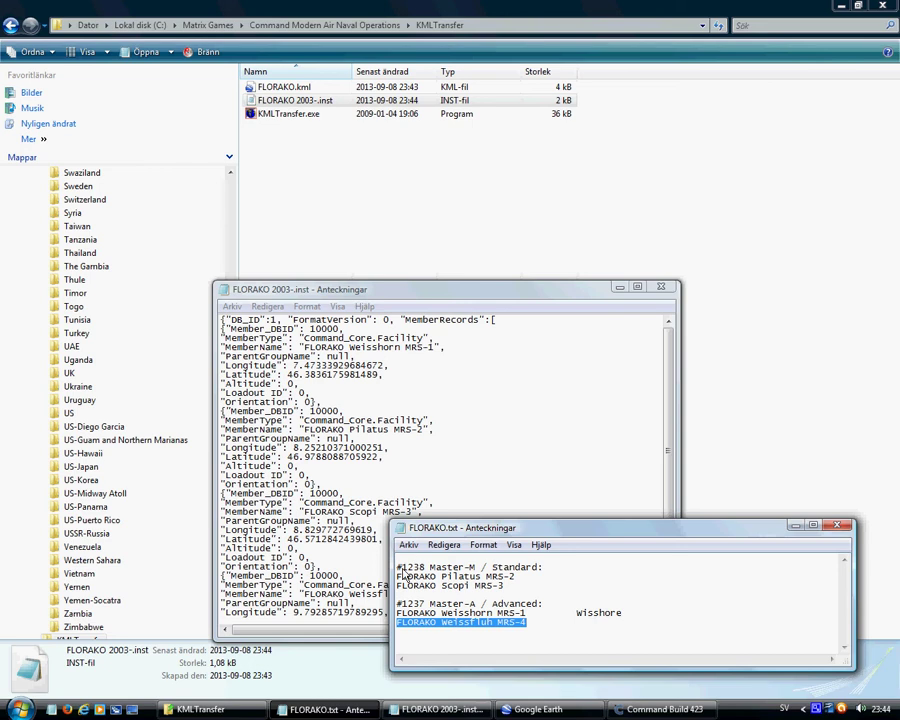
Change the Pilatus and Scopi records' Member_DBID from 10000 to 1238
left_click_drag(401, 568, 423, 569)
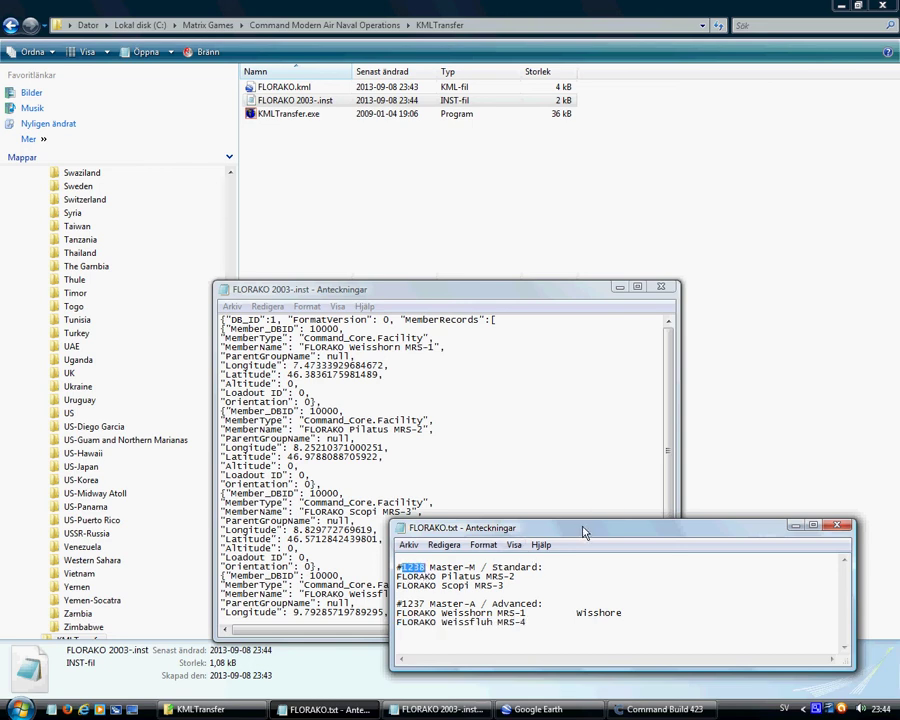
key("alt+Tab")
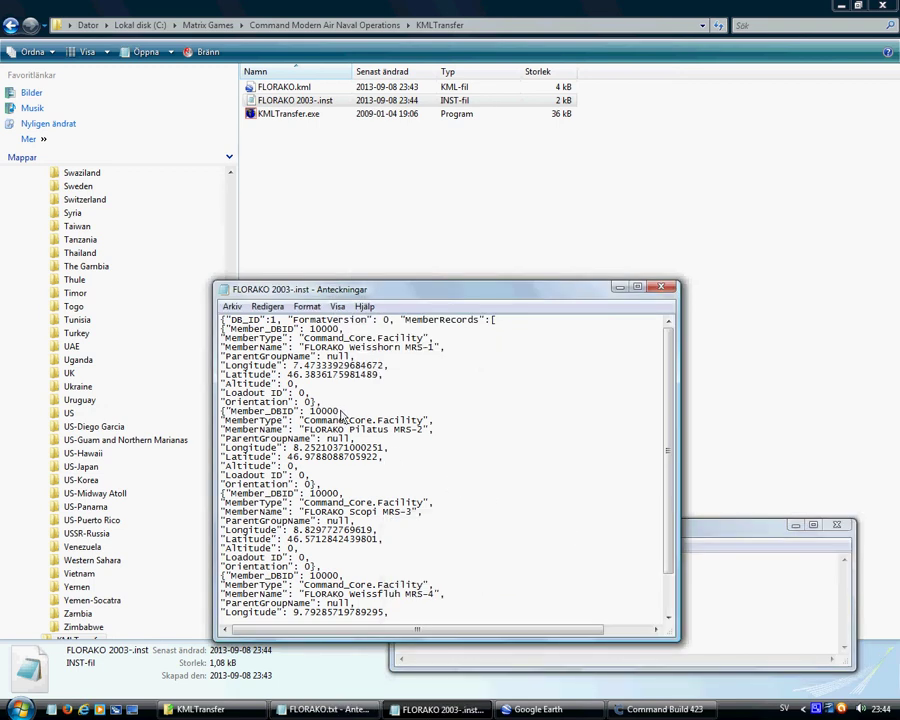
left_click_drag(338, 412, 315, 413)
type("1238")
left_click_drag(339, 494, 309, 494)
type("1238")
Give the Weisshorn and Weissfluh records Member_DBID 1237 and save the file
key("alt+Tab")
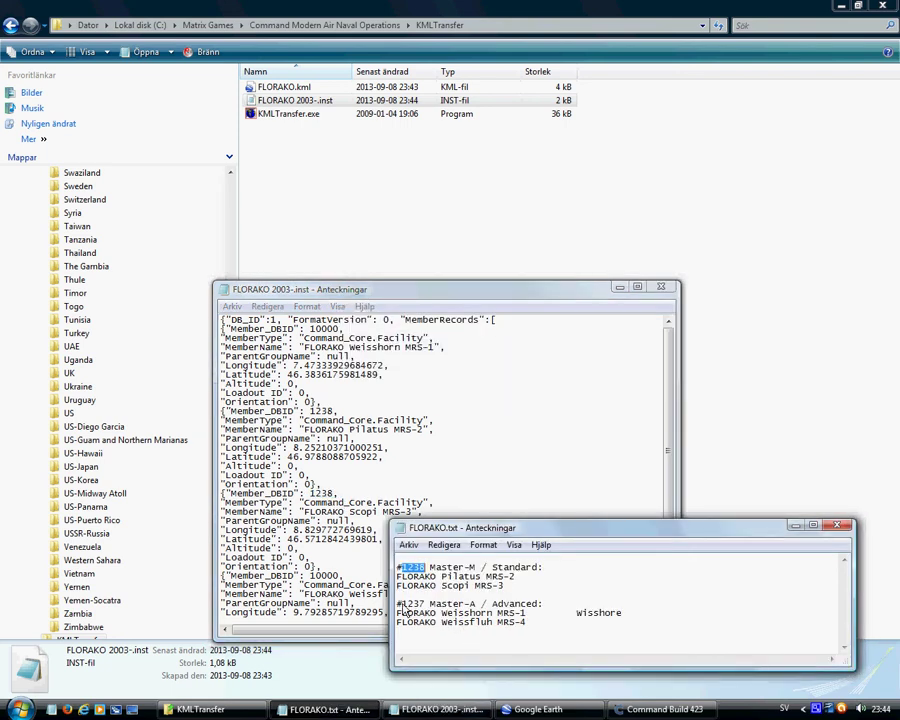
left_click_drag(400, 604, 422, 604)
key("alt+Tab")
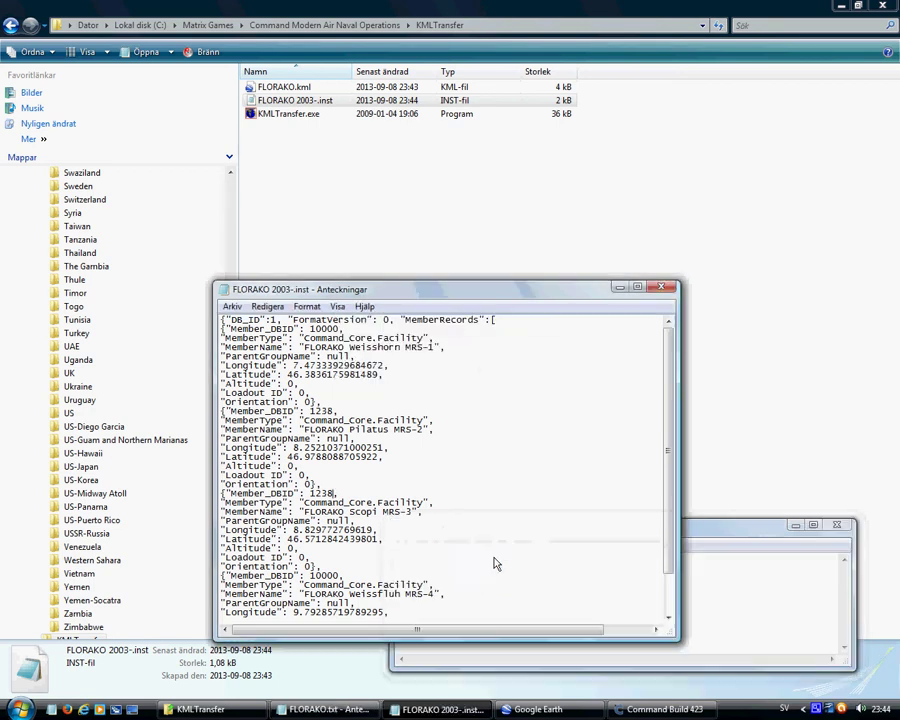
left_click_drag(340, 329, 308, 336)
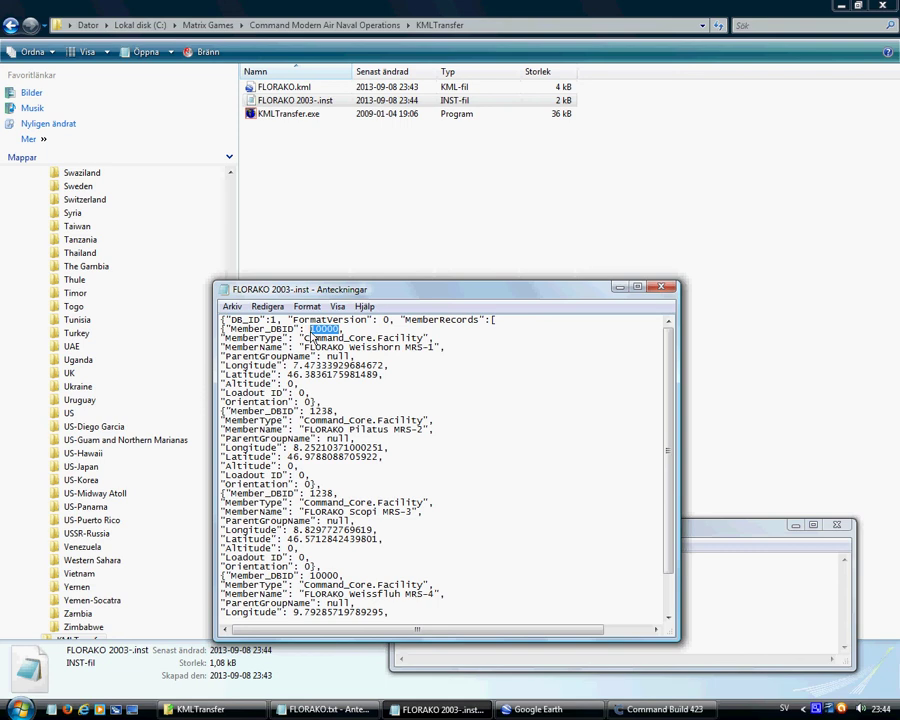
scroll(416, 539, "down", 2)
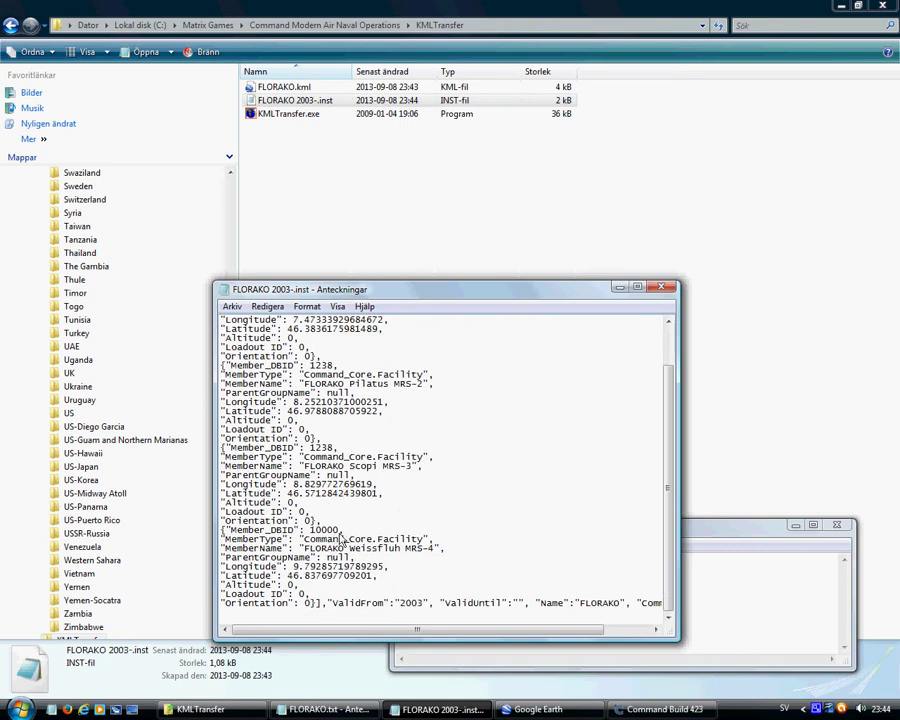
left_click_drag(339, 536, 312, 538)
type("1237")
scroll(553, 542, "up", 2)
key("ctrl+s")
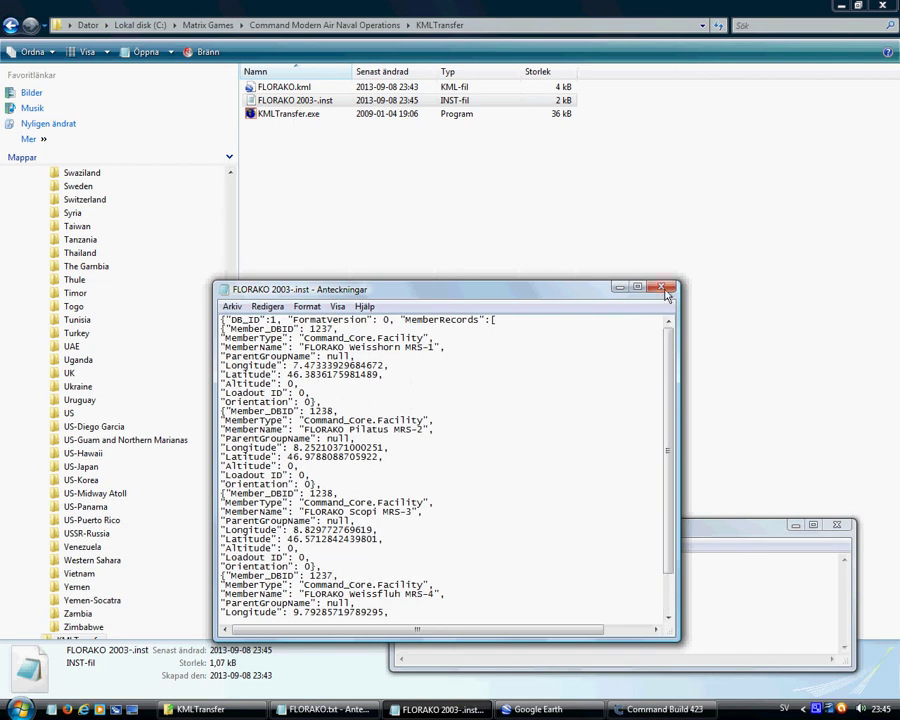
Close Notepad and move FLORAKO 2003-.inst into ImportExport\Switzerland, replacing the older copy
left_click(666, 289)
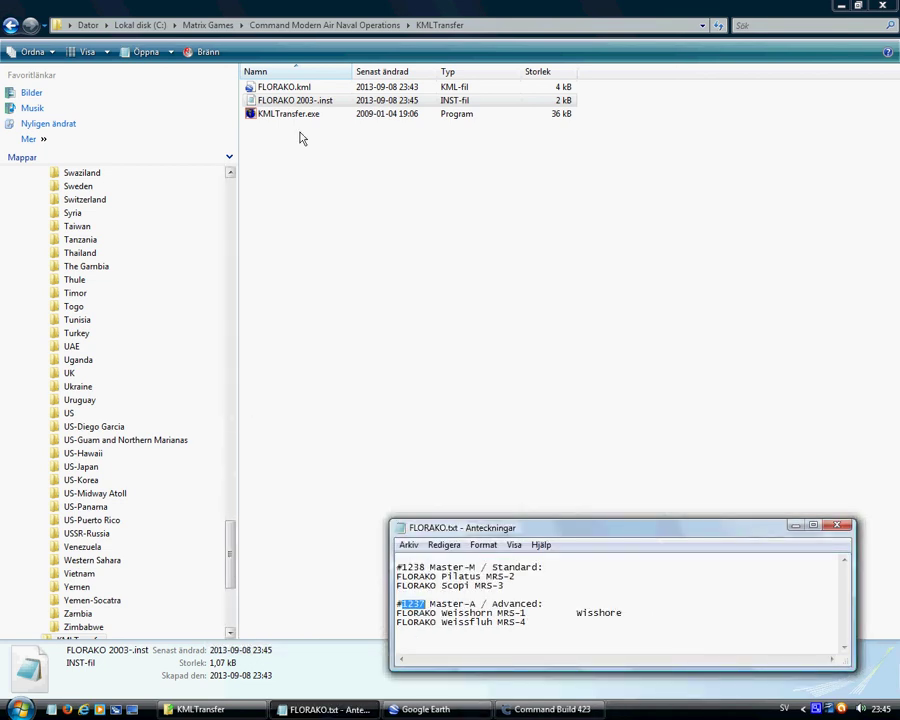
mouse_move(290, 105)
left_mouse_down()
mouse_move(215, 112)
mouse_move(145, 209)
mouse_move(135, 201)
left_mouse_up()
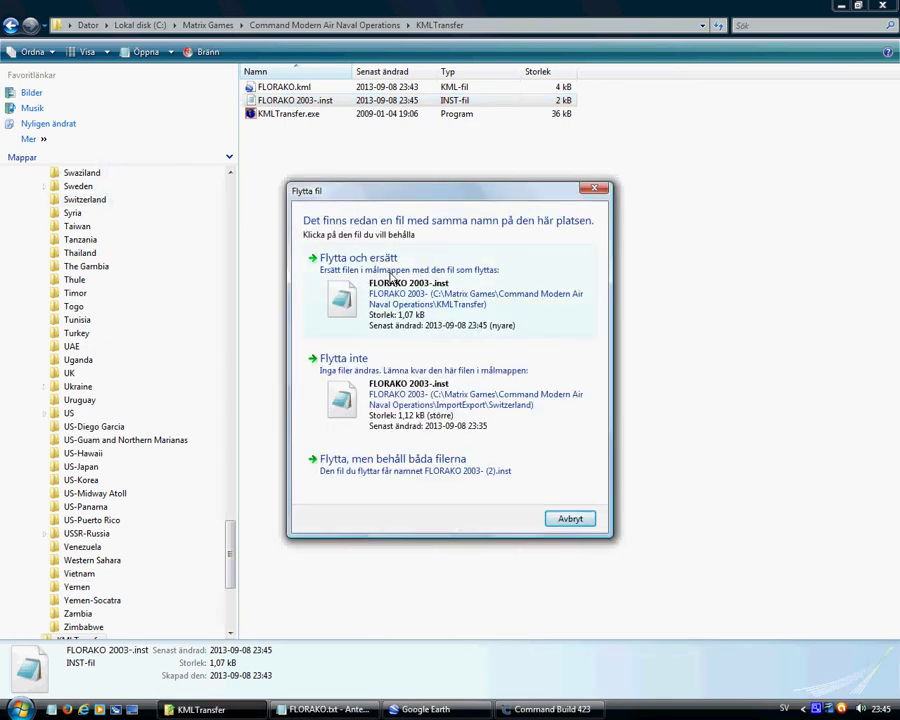
left_click(380, 260)
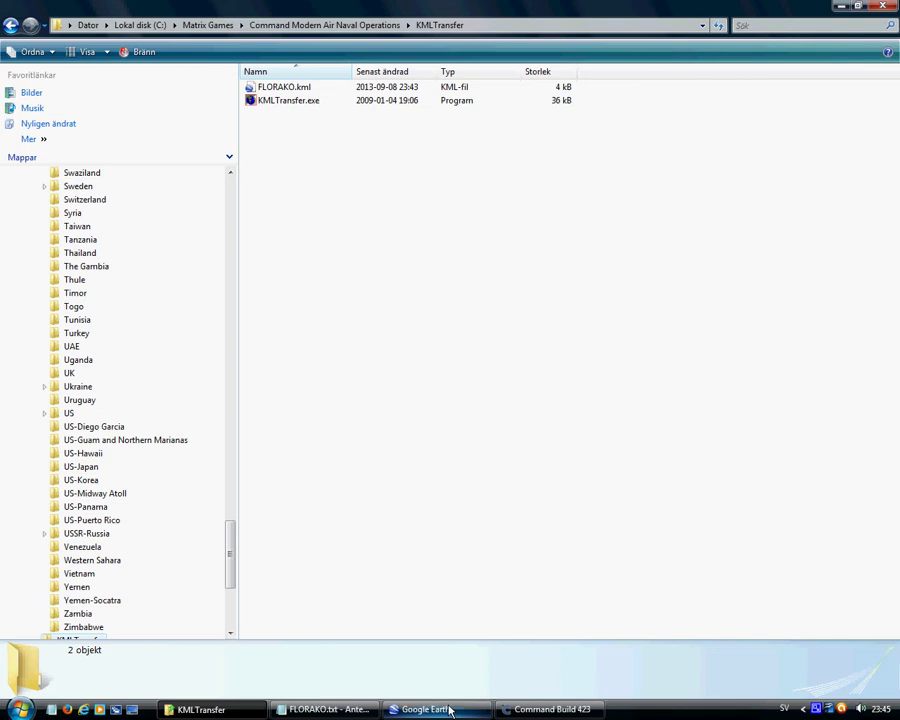
Load the Switzerland > FLORAKO 2003-.inst installation via Editor > Import/Export Units > Load units/groups from file
left_click(546, 709)
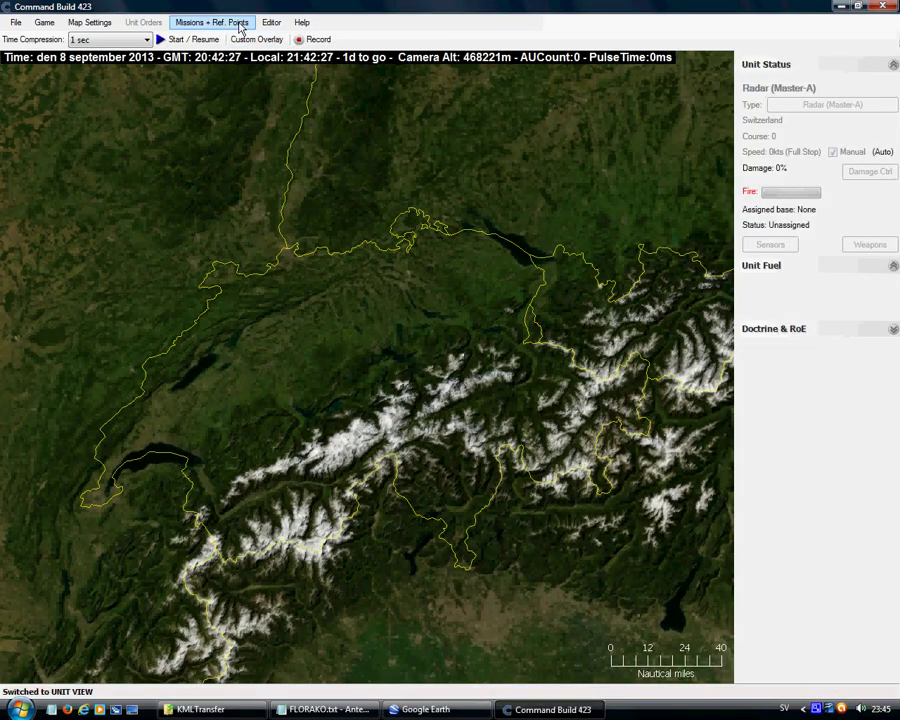
left_click(274, 25)
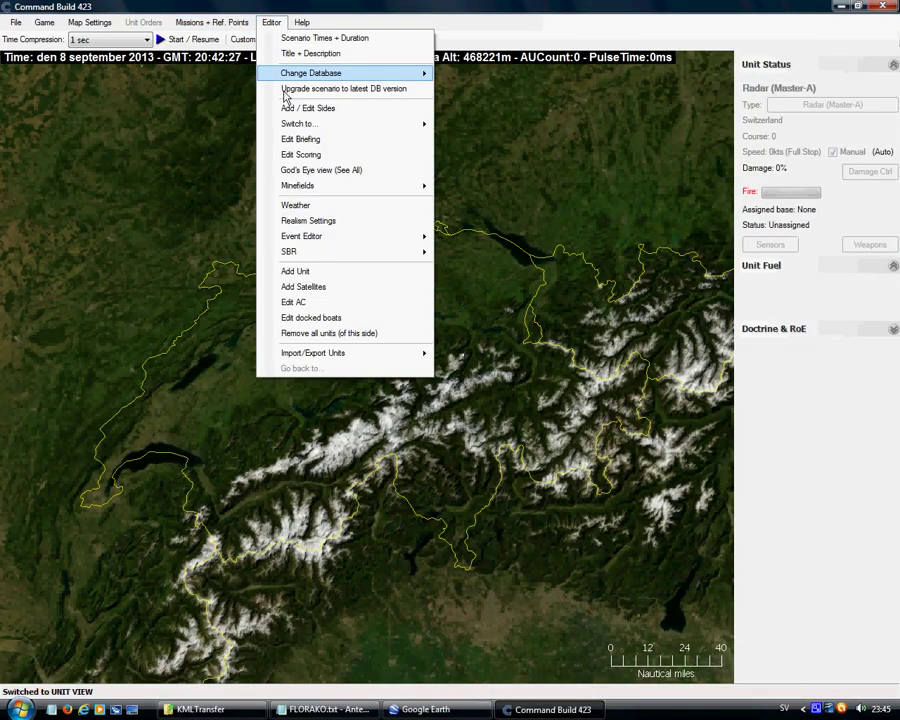
mouse_move(333, 360)
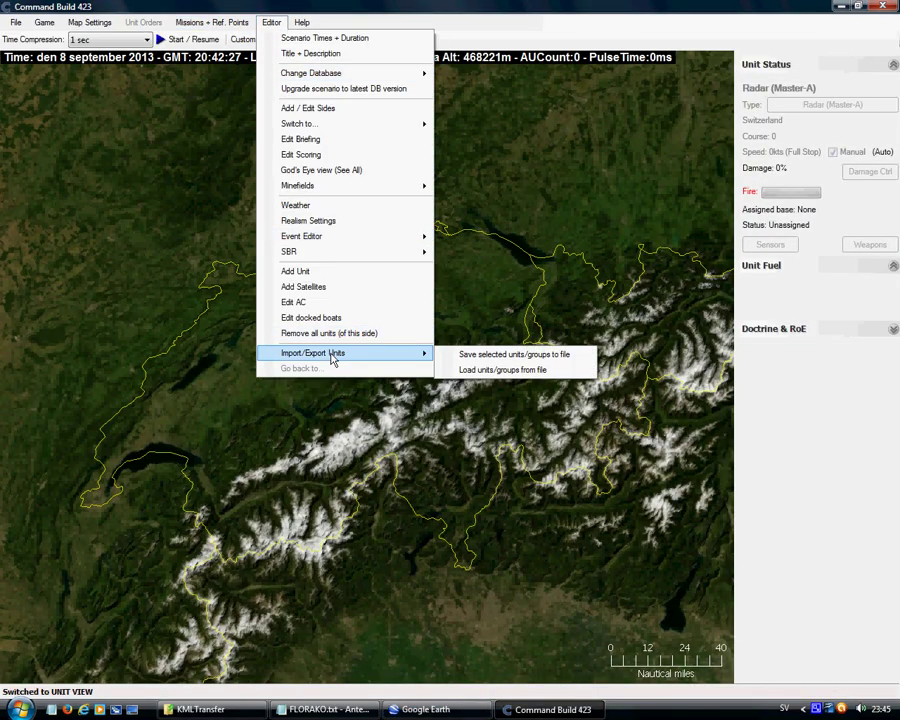
left_click(486, 371)
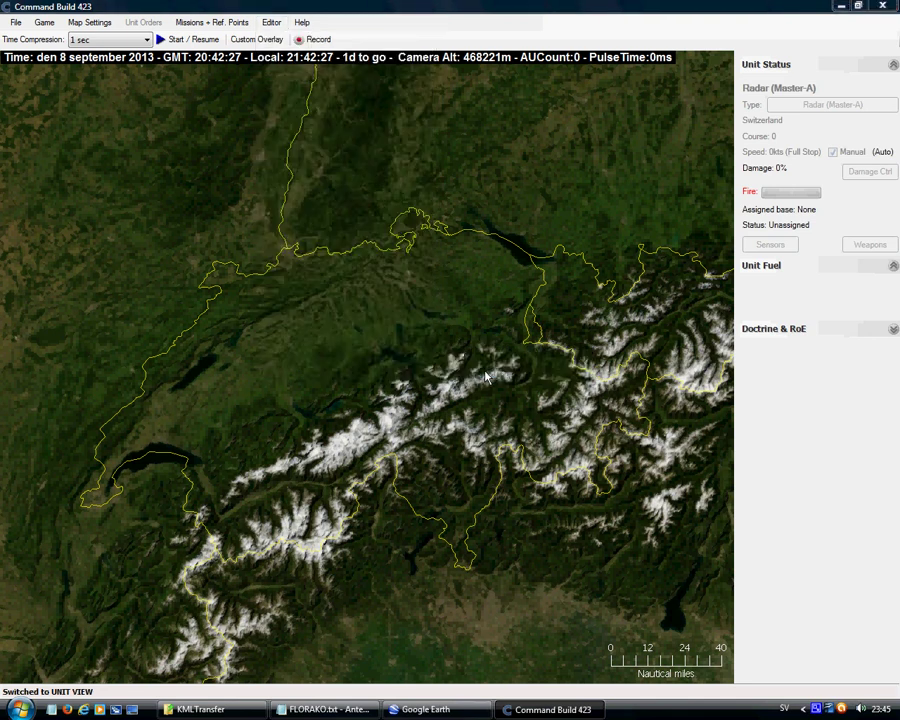
left_click(243, 165)
left_click(254, 177)
left_click_drag(414, 198, 421, 532)
left_click(271, 380)
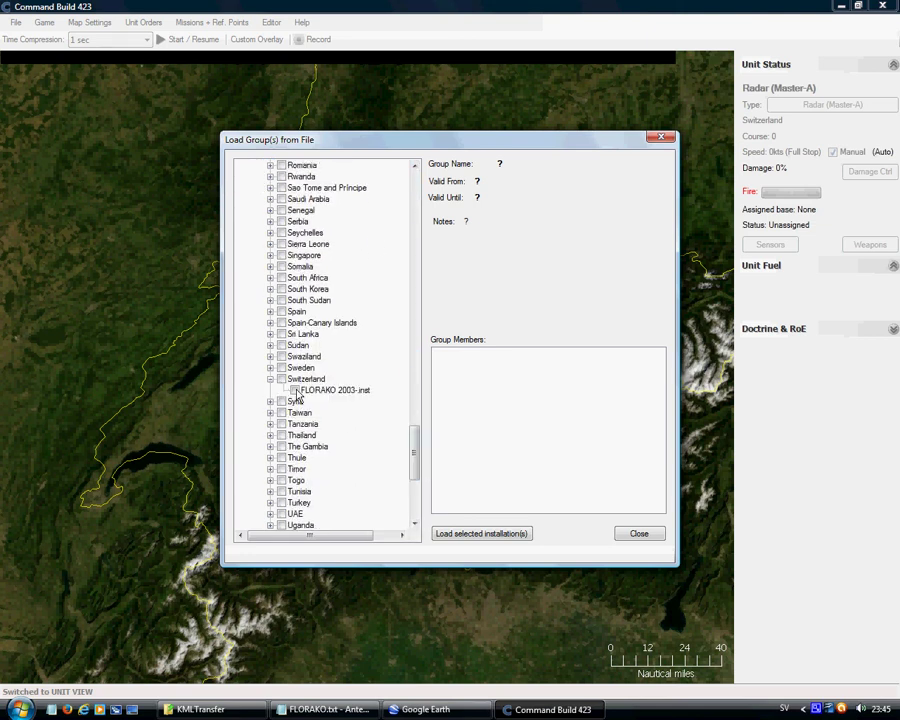
left_click(294, 390)
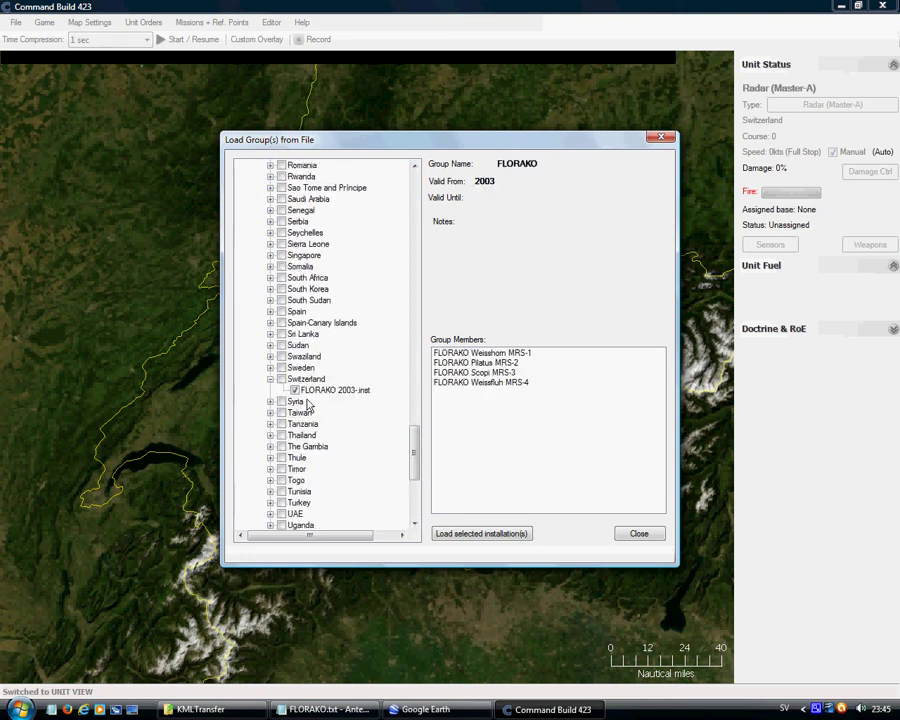
left_click(516, 535)
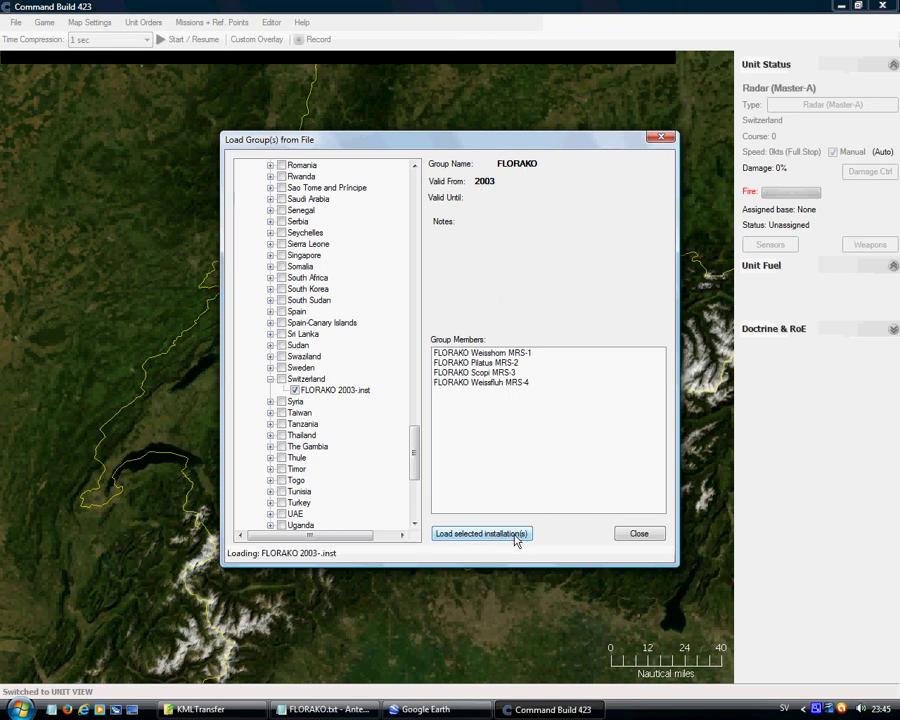
Box-select the four FLORAKO radar sites and switch their radars active, overriding EMCON
left_click(634, 533)
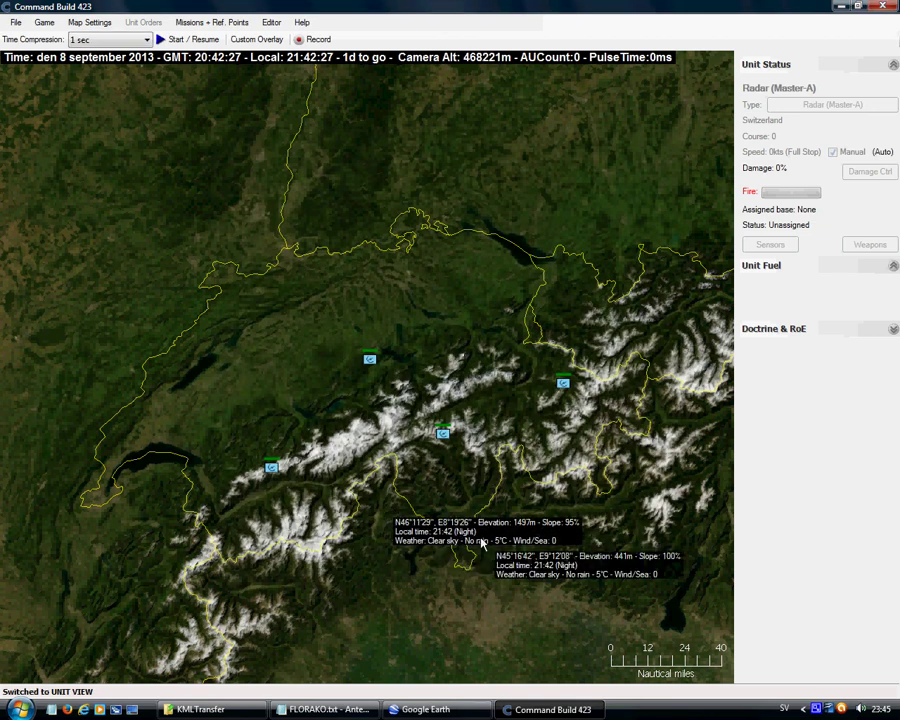
middle_click(389, 509)
scroll(227, 188, "down", 1)
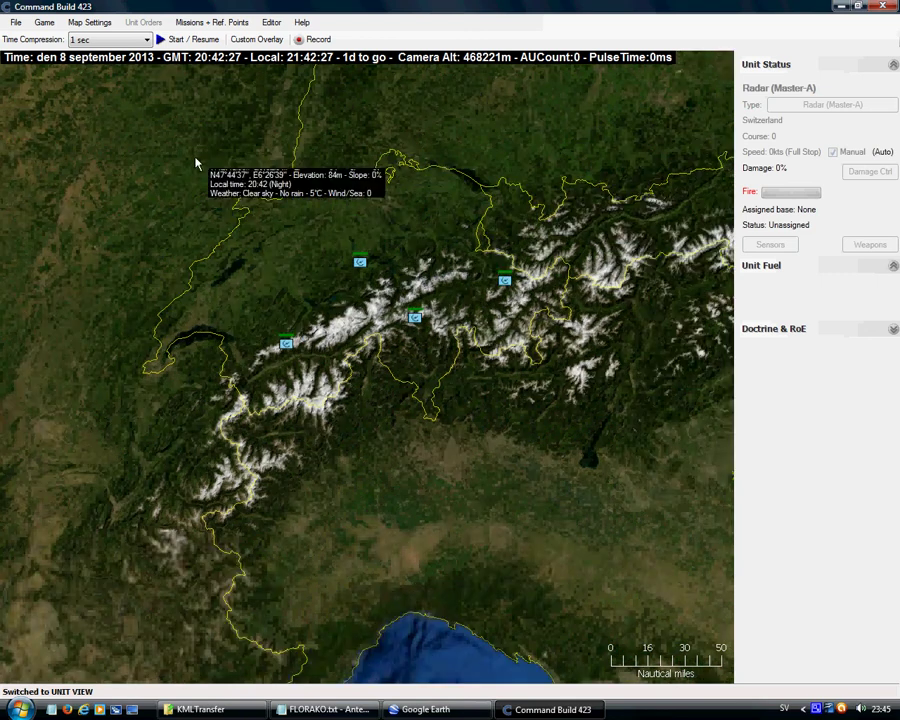
mouse_move(203, 180)
left_mouse_down()
mouse_move(378, 241)
mouse_move(577, 400)
left_mouse_up()
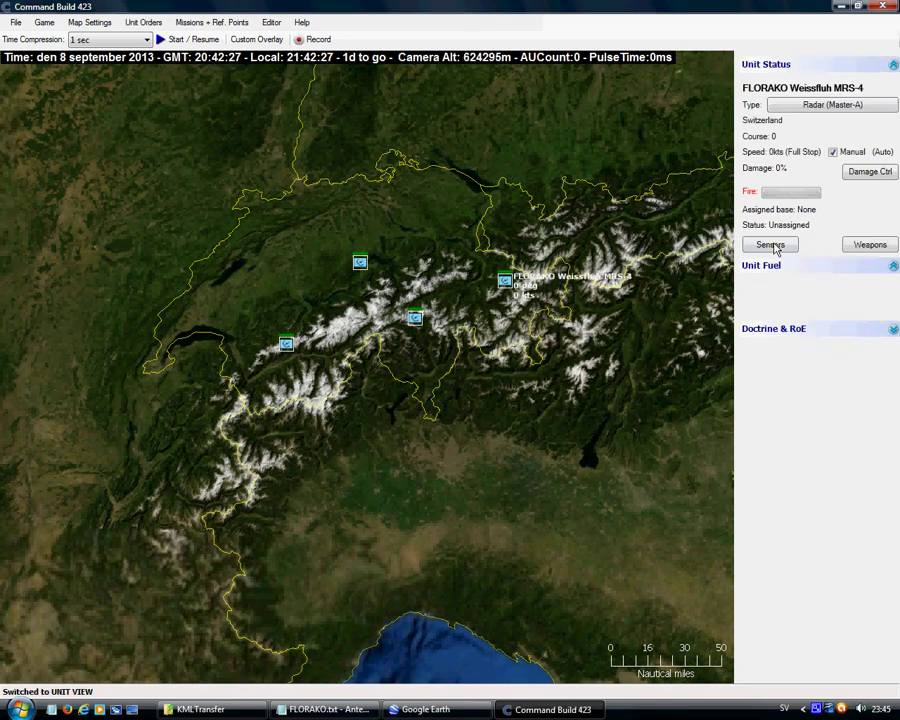
left_click(772, 246)
left_click(408, 373)
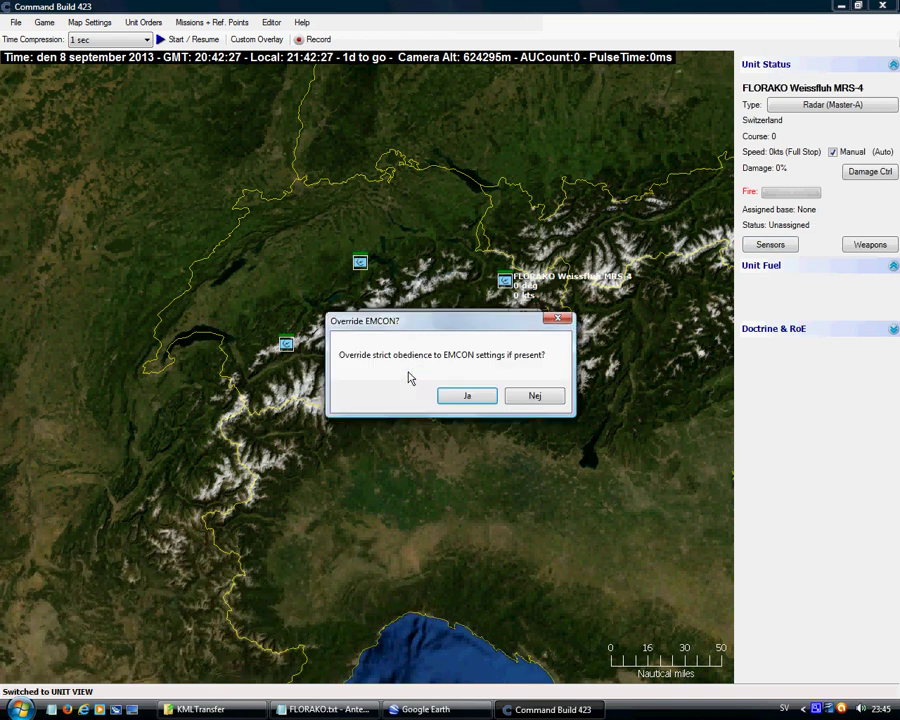
left_click(482, 397)
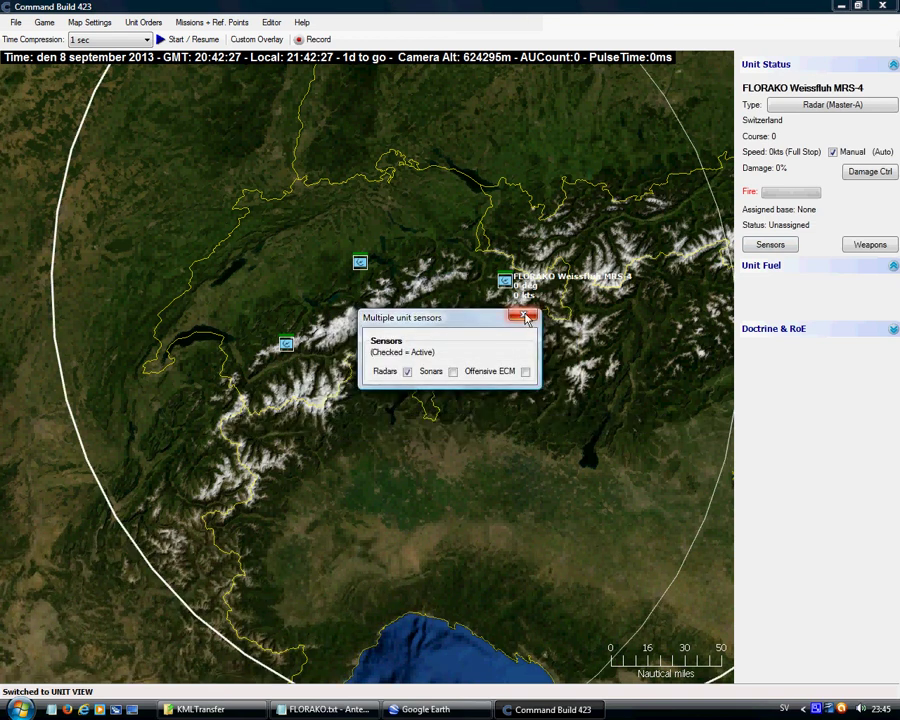
left_click(530, 318)
Zoom out and pan to frame the radar coverage circles across the Alps
middle_click(474, 378)
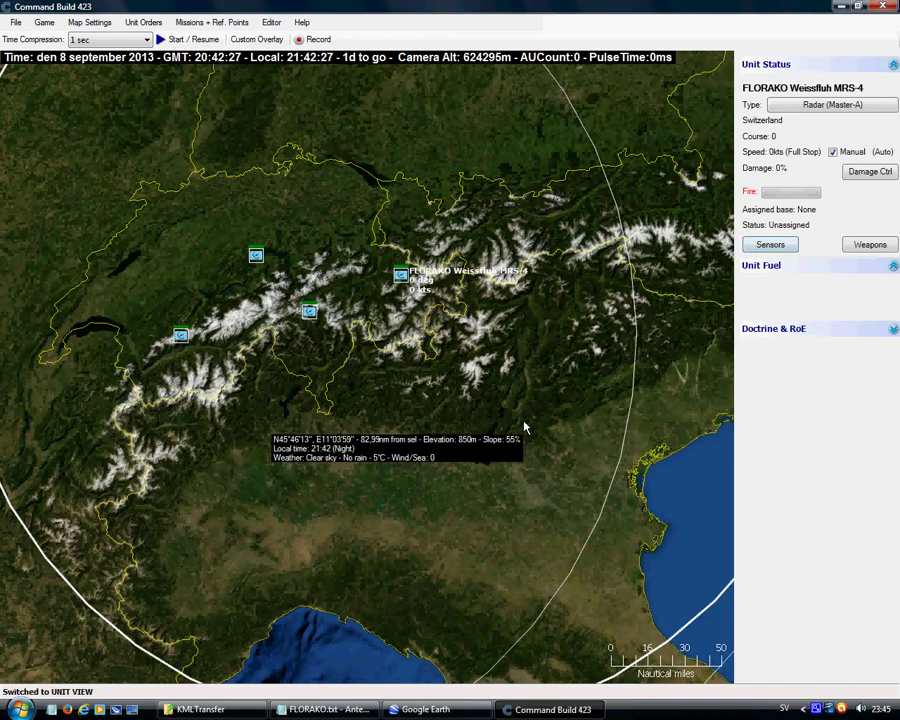
scroll(380, 310, "down", 2)
middle_click(356, 286)
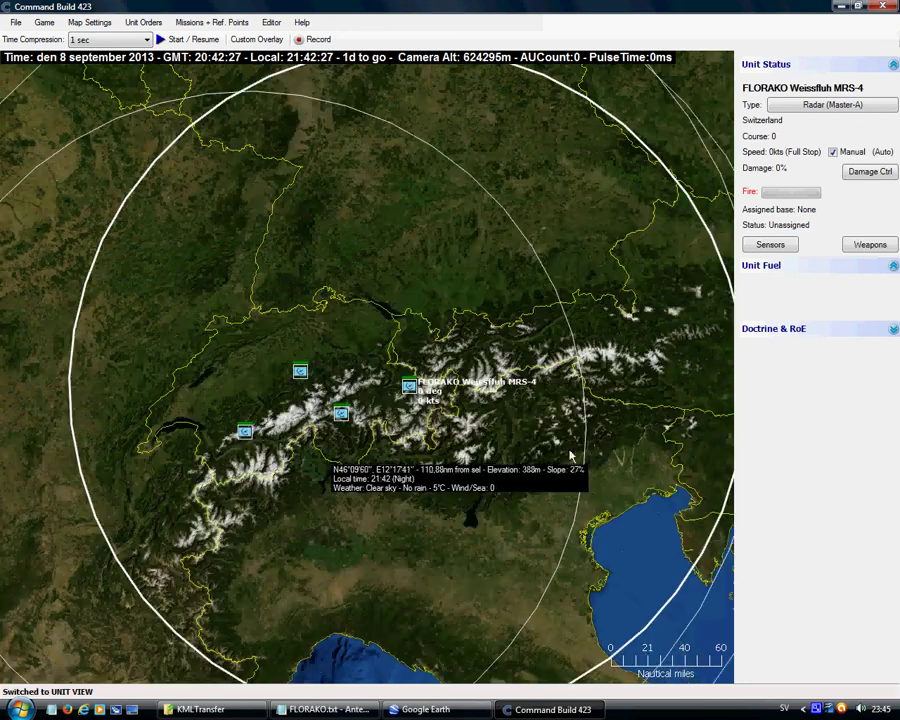
middle_click(307, 378)
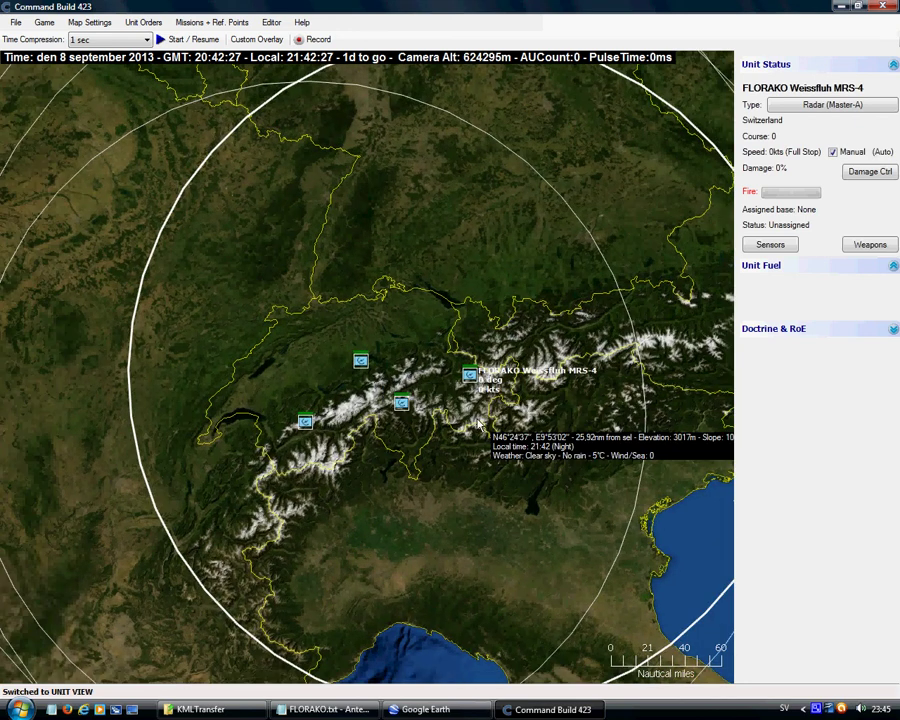
scroll(210, 421, "down", 2)
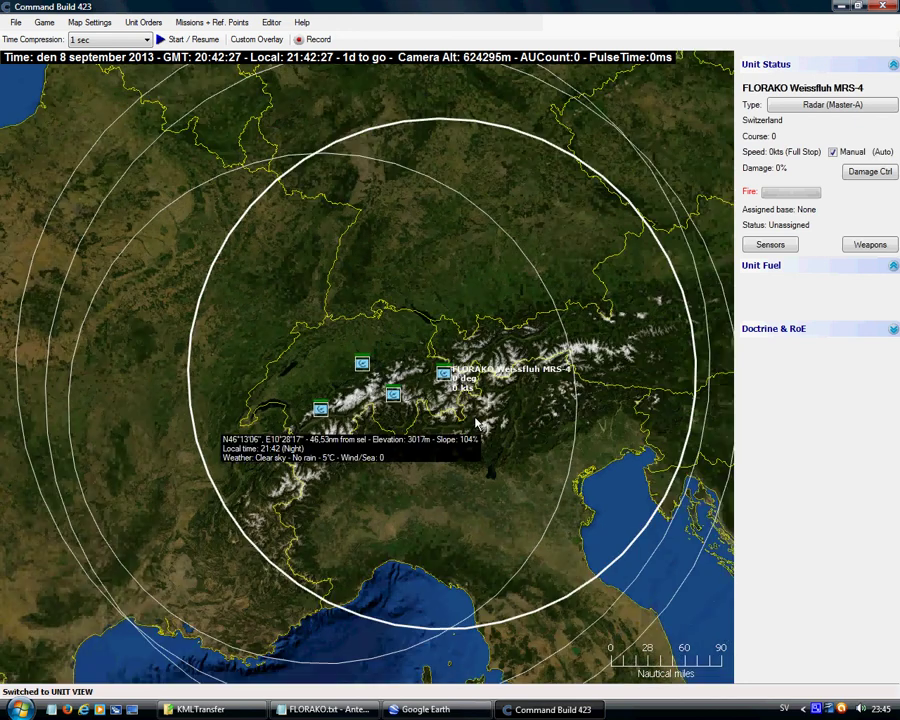
left_click(72, 30)
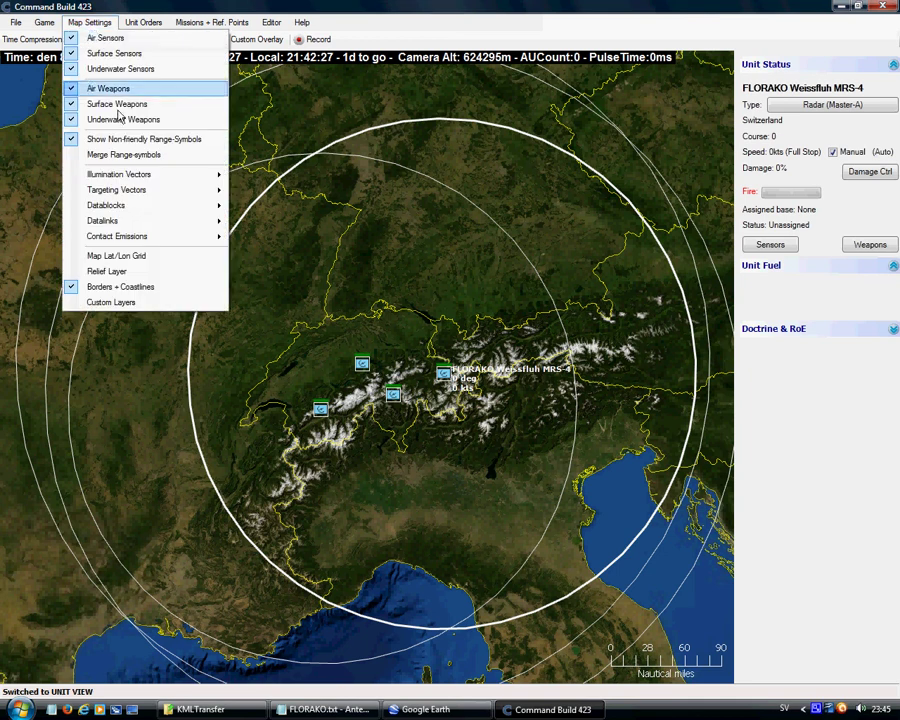